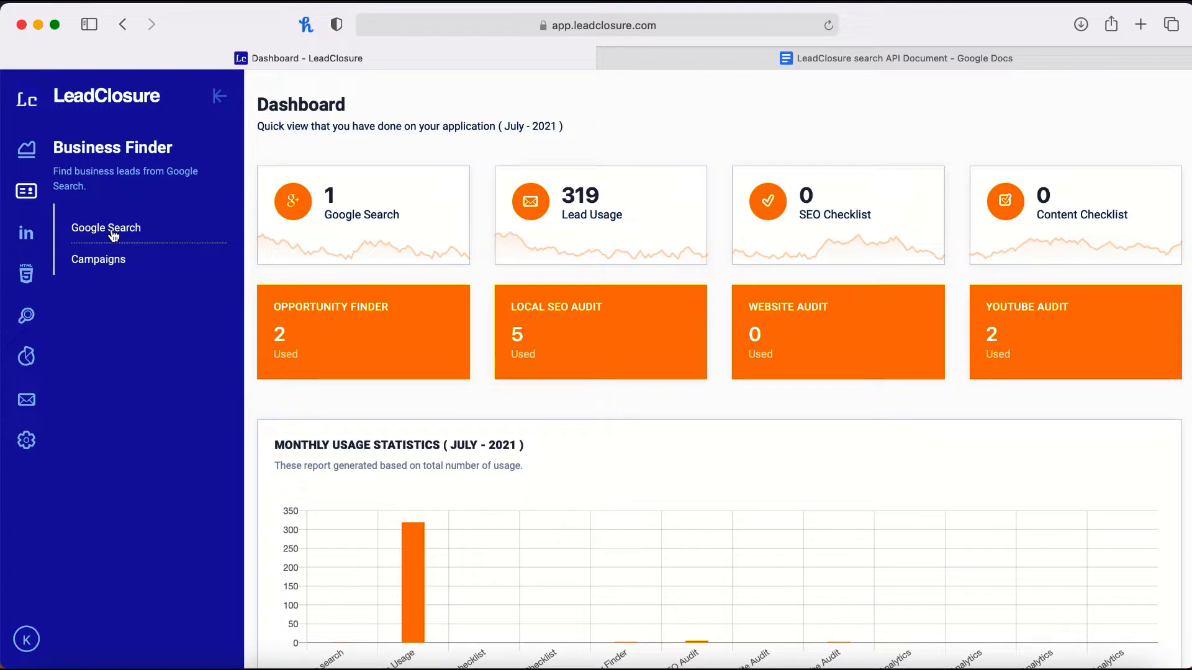
# Step: Open LeadClosure's API settings page, and read the required APIs and setup steps in the LeadClosure search API Document in Google Docs
pyautogui.click(25, 438)
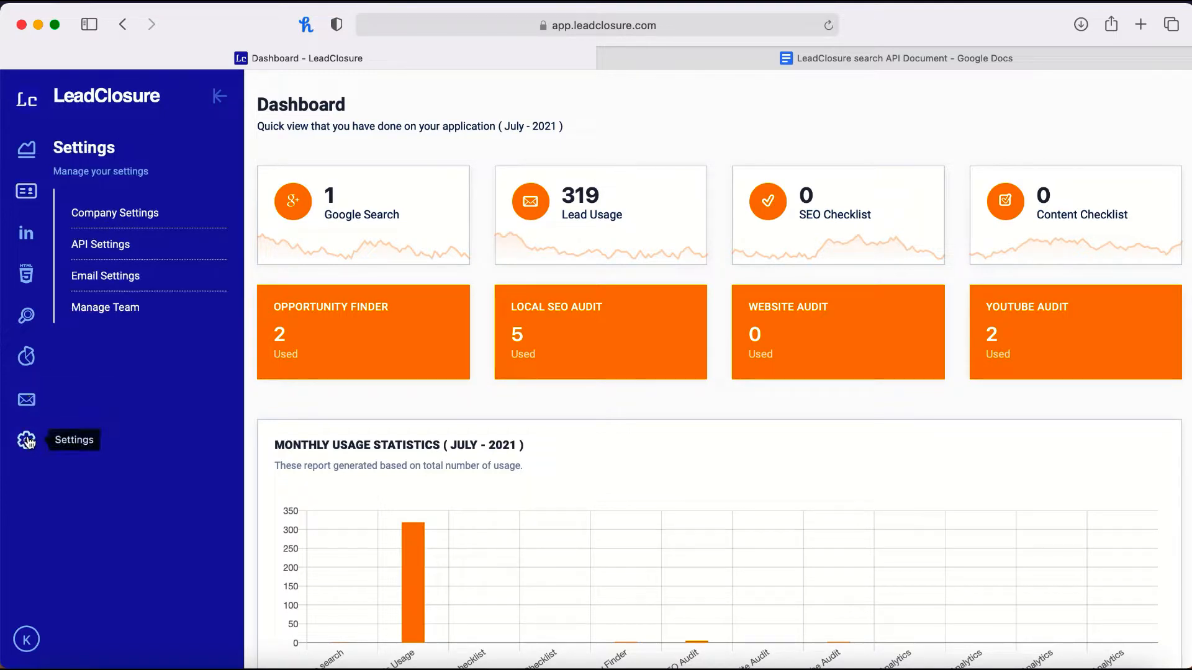
pyautogui.click(100, 246)
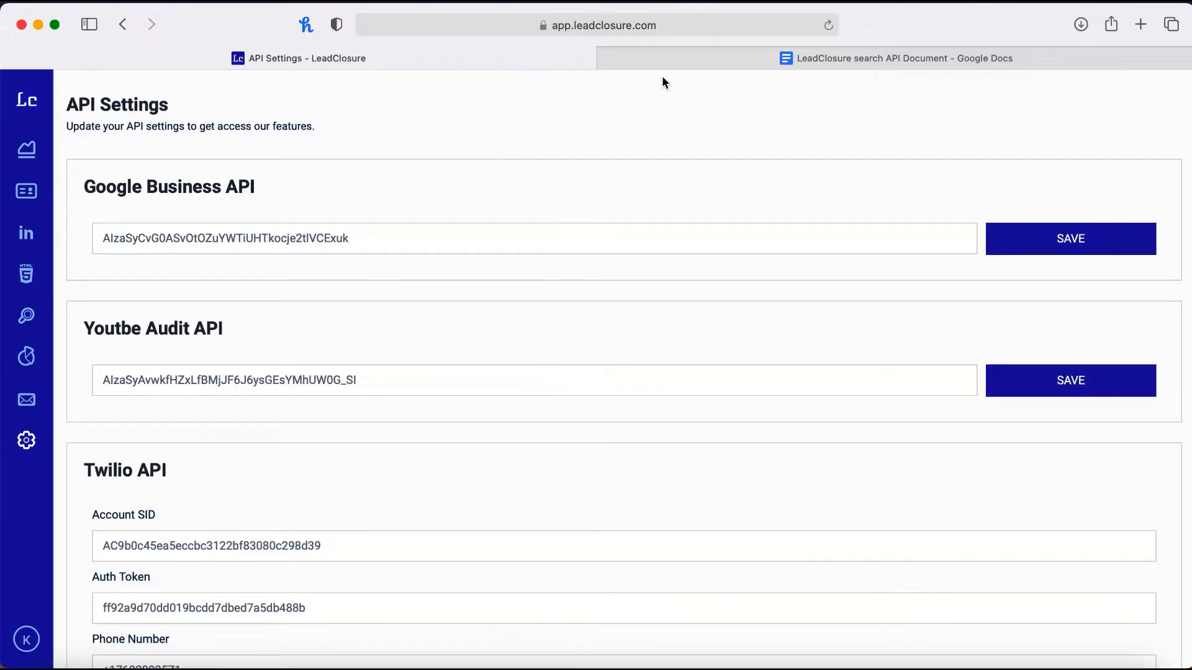
pyautogui.click(780, 62)
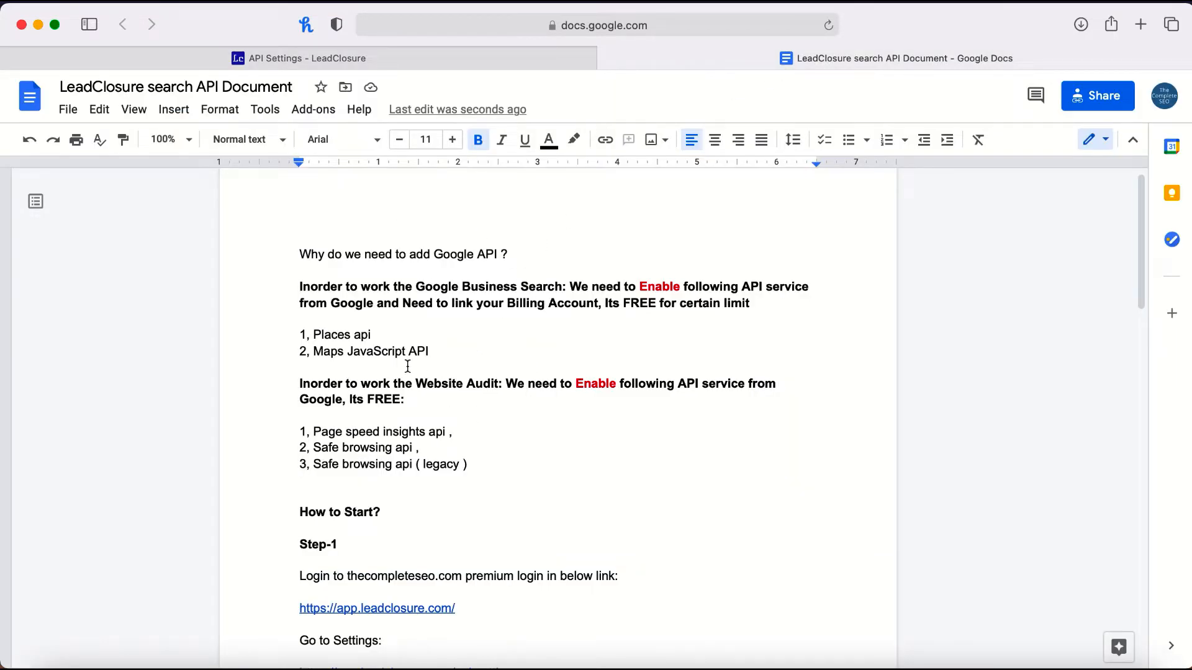
pyautogui.scroll(-2, 405, 337)
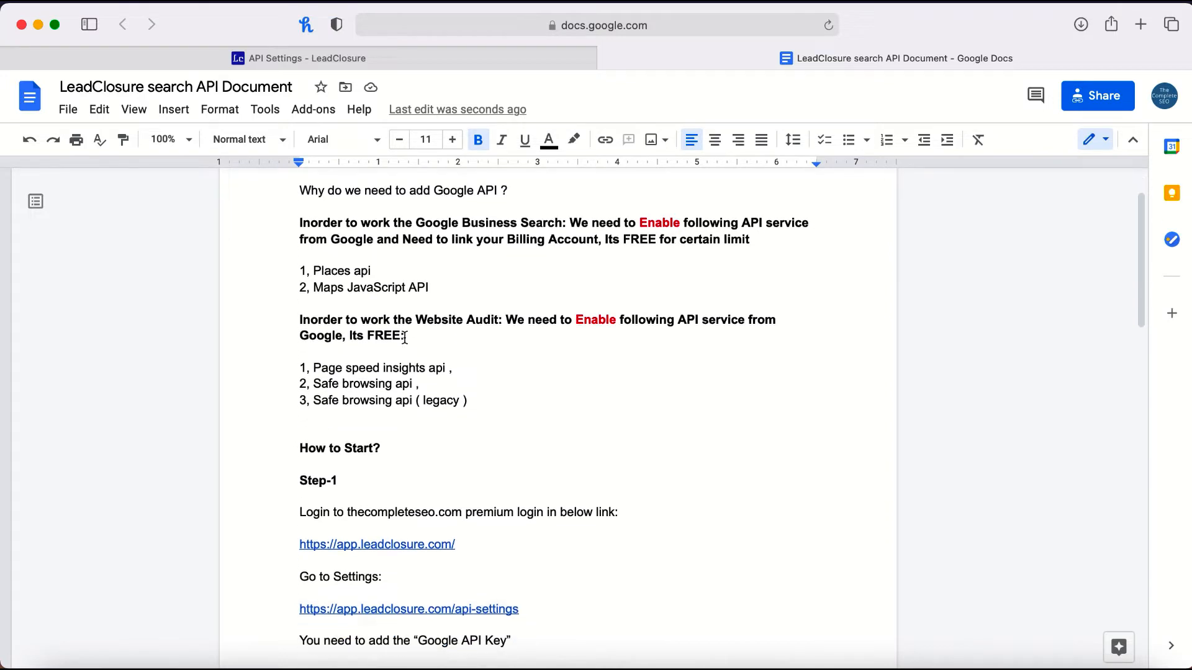
pyautogui.scroll(2, 412, 305)
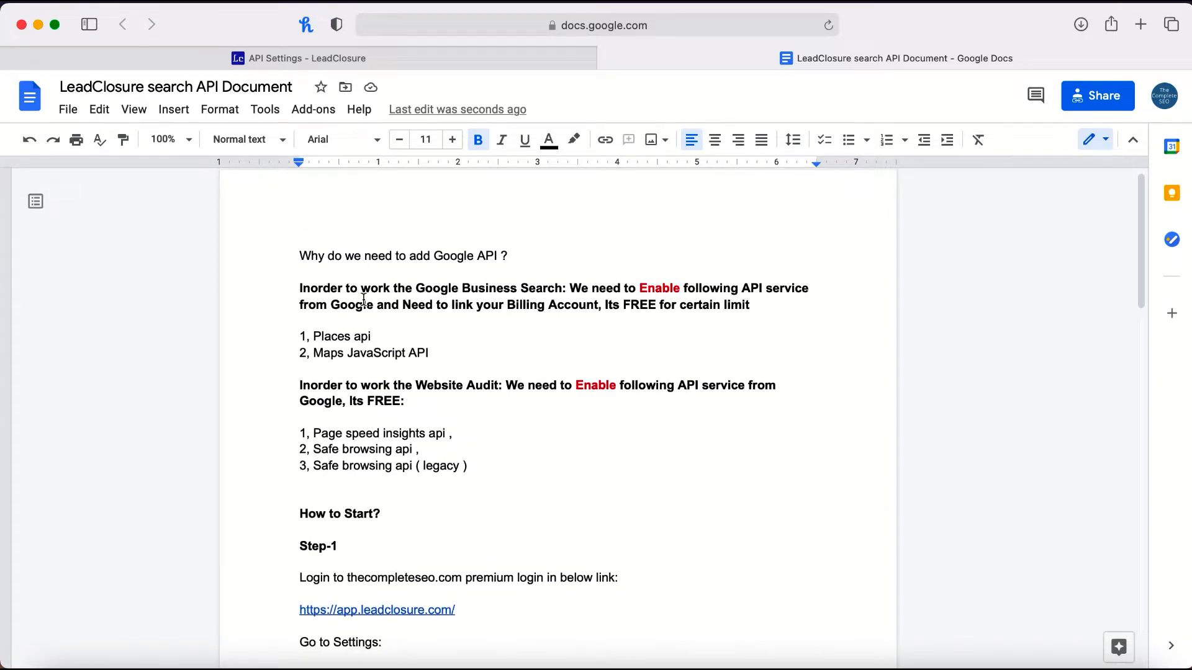
pyautogui.scroll(-1, 363, 299)
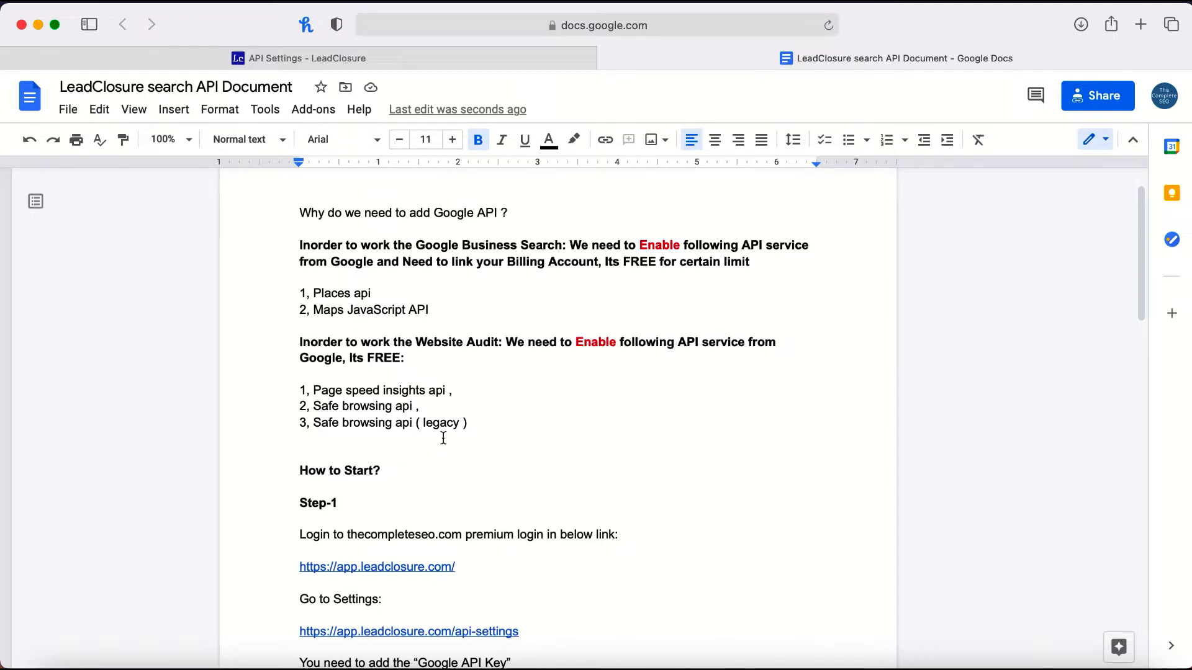
pyautogui.scroll(-4, 444, 438)
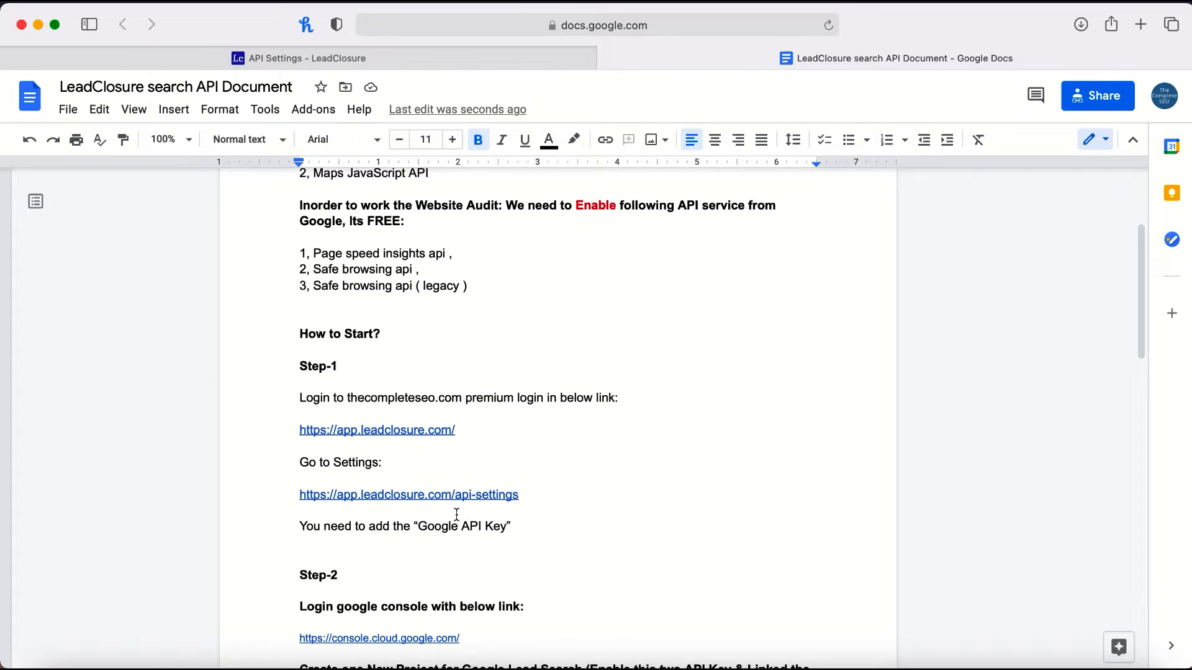
pyautogui.scroll(-5, 456, 515)
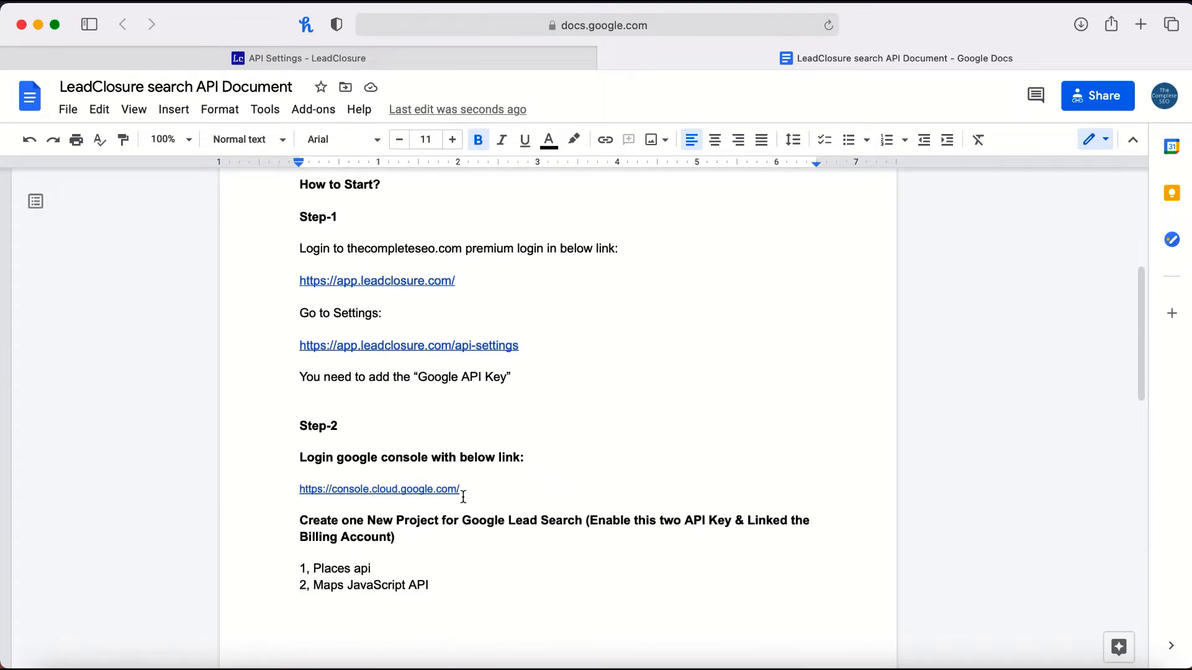
pyautogui.moveTo(461, 490); pyautogui.dragTo(294, 490)
pyautogui.press('super+c')
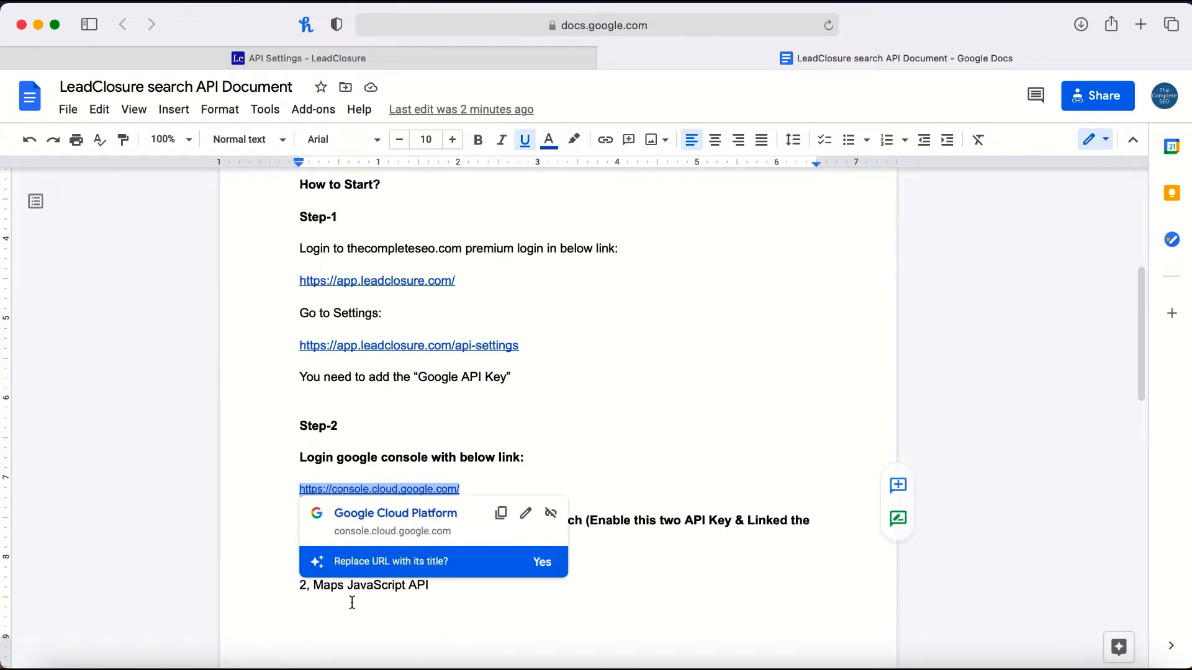
pyautogui.click(349, 667)
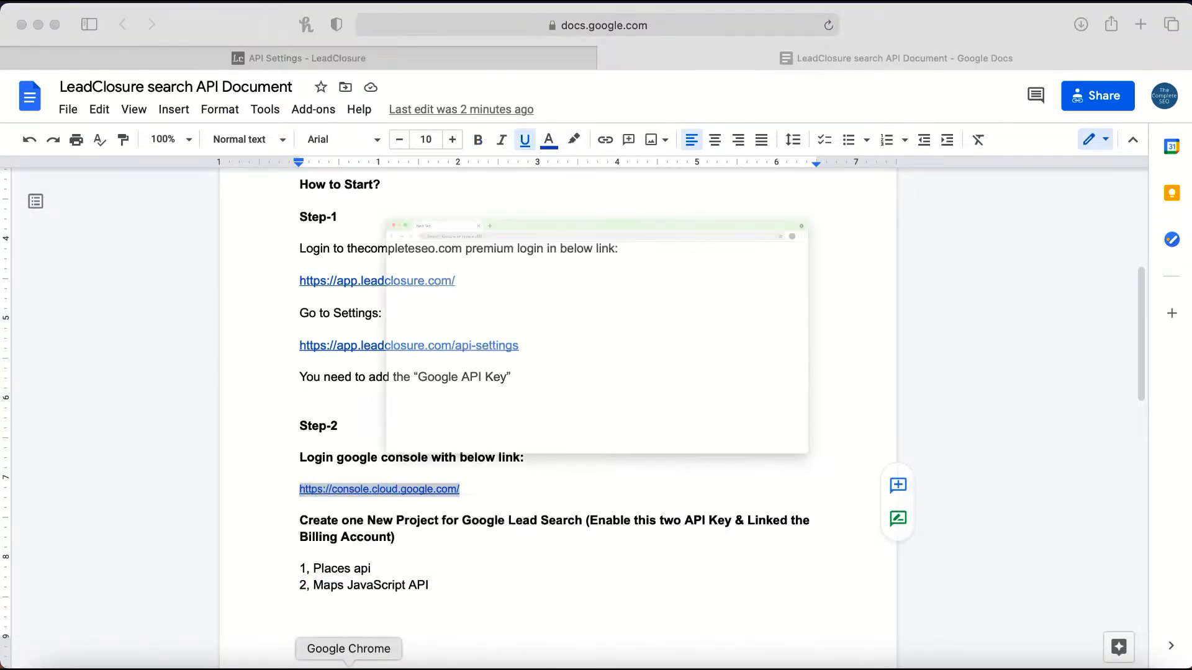
pyautogui.press('super+v')
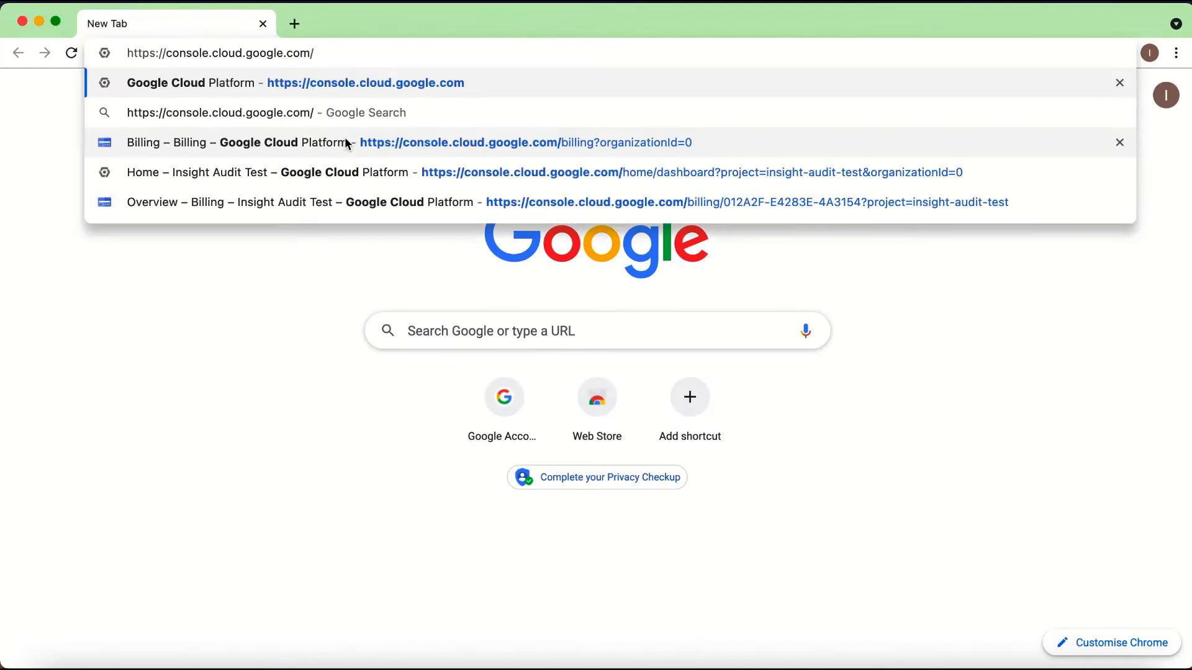
pyautogui.press('Return')
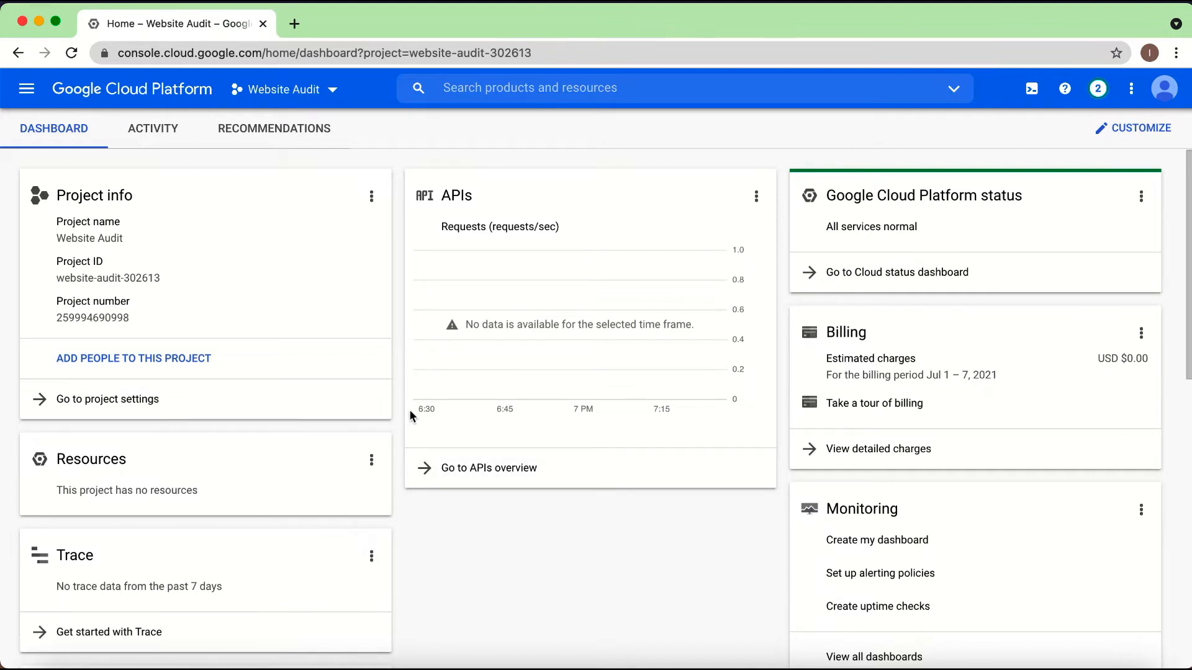
# Step: Create a new Google Cloud project named "LC - Test" without an organization and switch to it
pyautogui.click(334, 96)
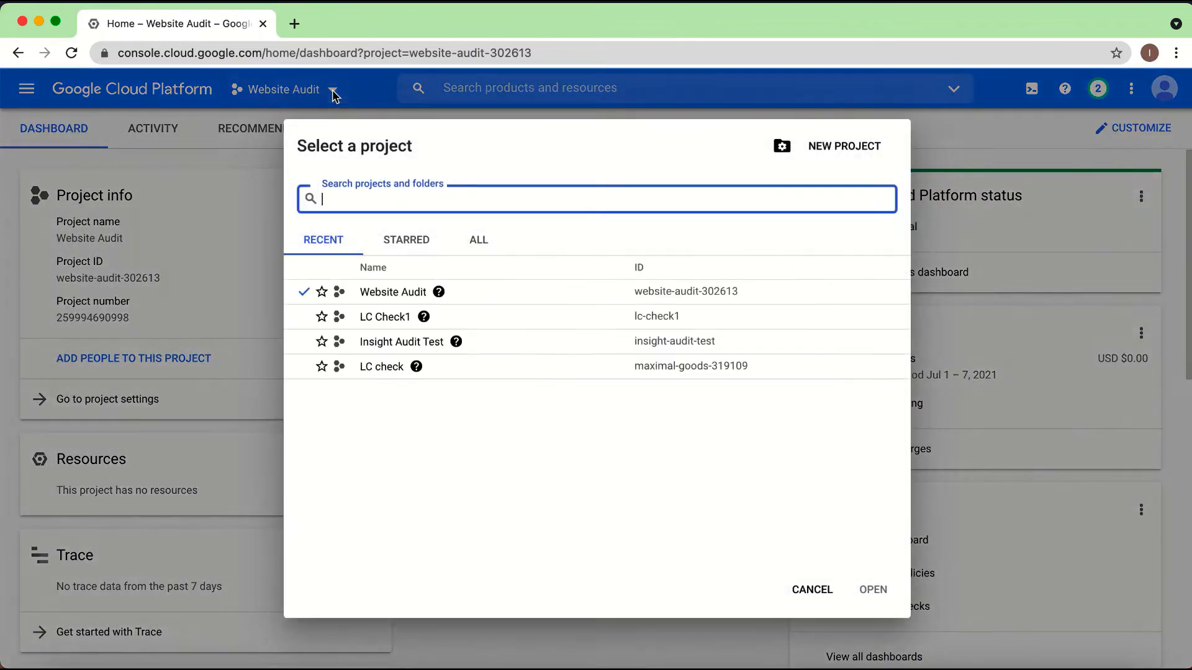
pyautogui.click(839, 149)
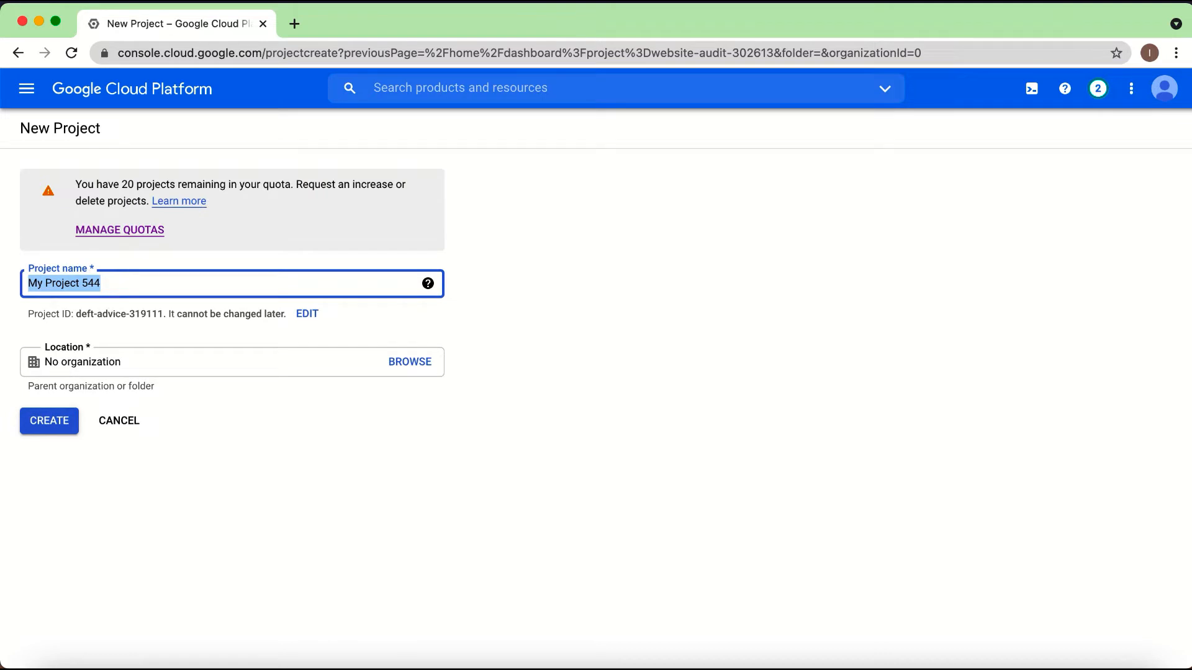
pyautogui.write('LC')
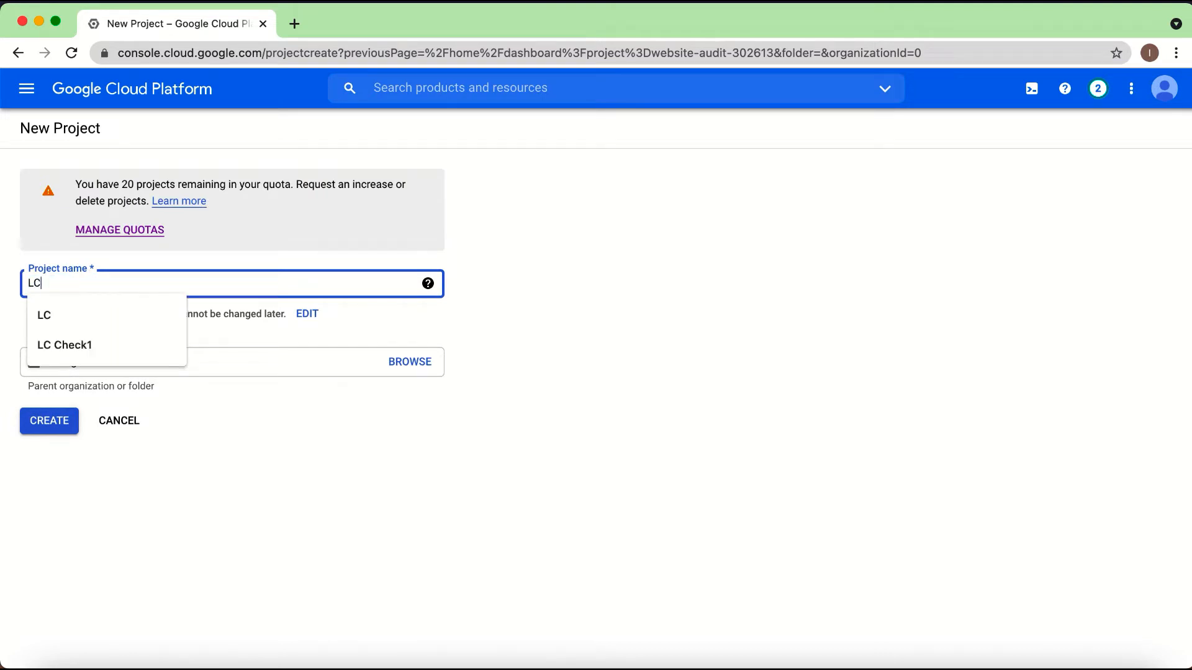
pyautogui.write(' - ')
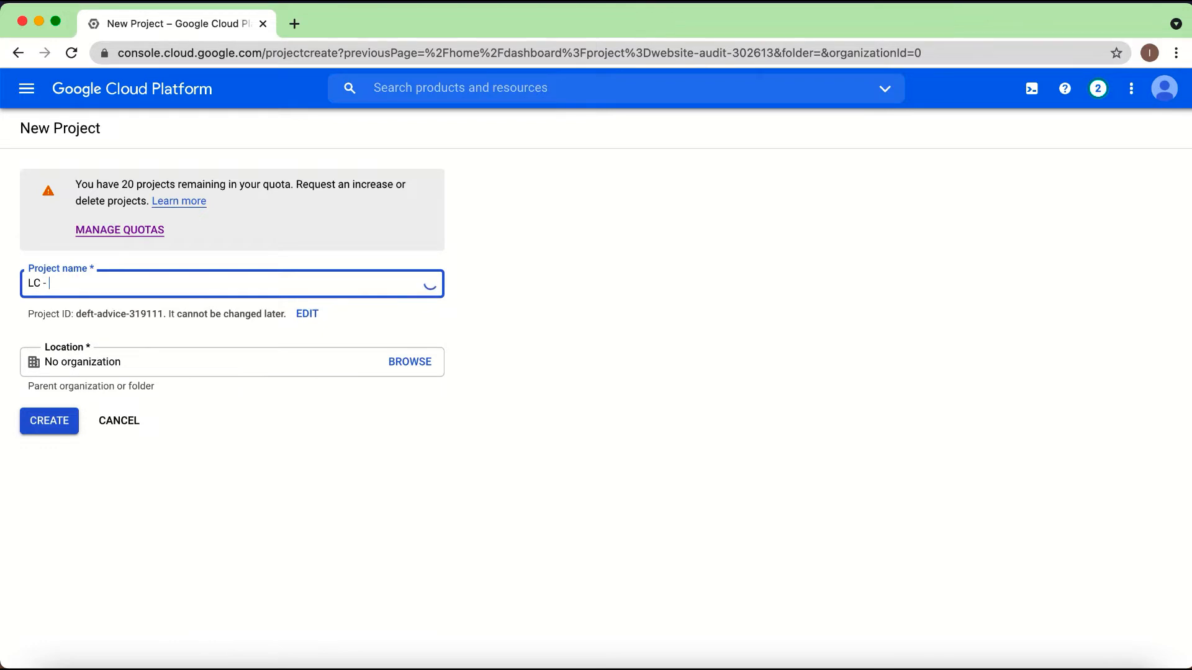
pyautogui.write('Test')
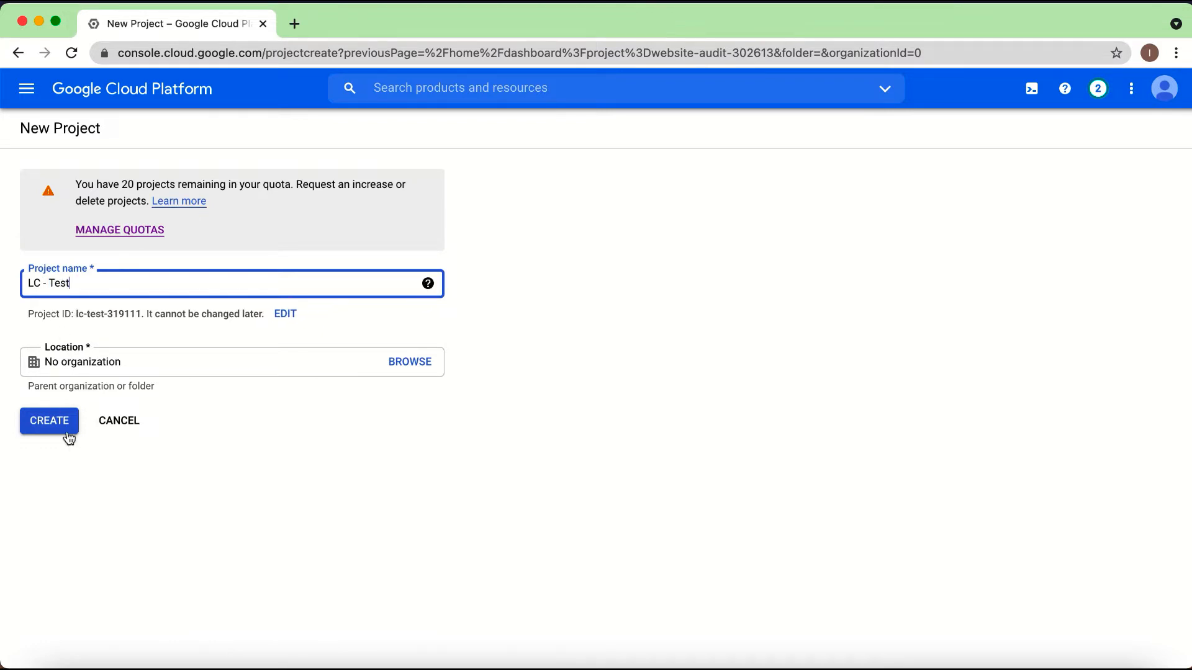
pyautogui.click(62, 428)
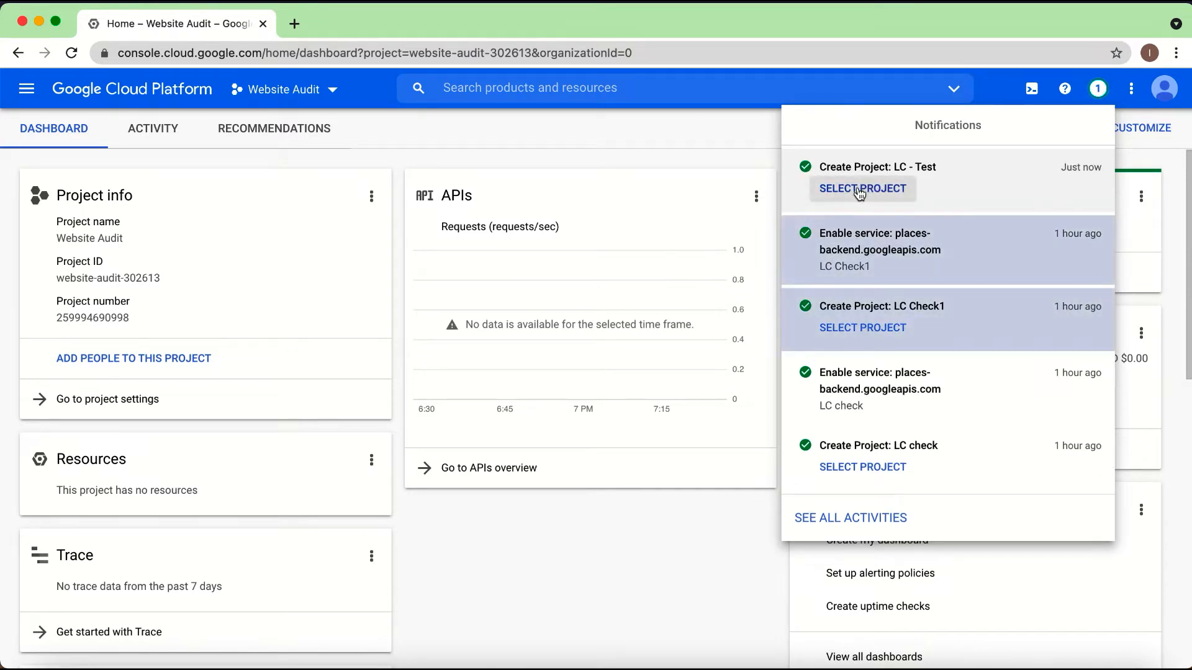
pyautogui.click(860, 190)
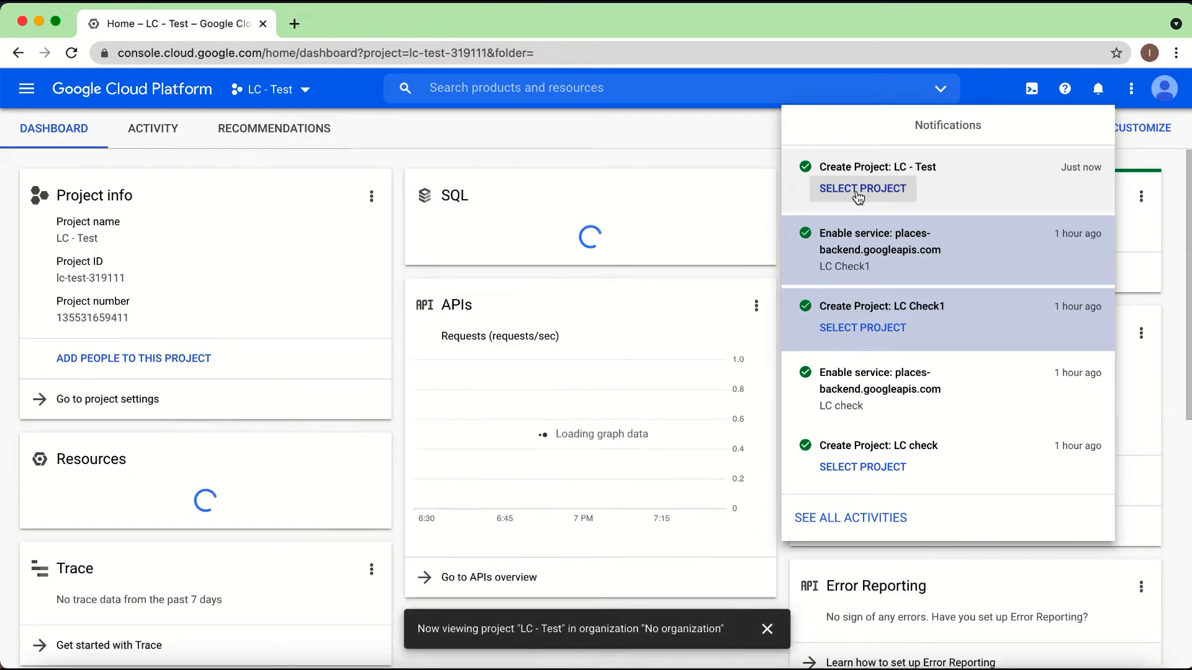
# Step: Check in the project list which project is active, and close the list without changing it
pyautogui.click(306, 92)
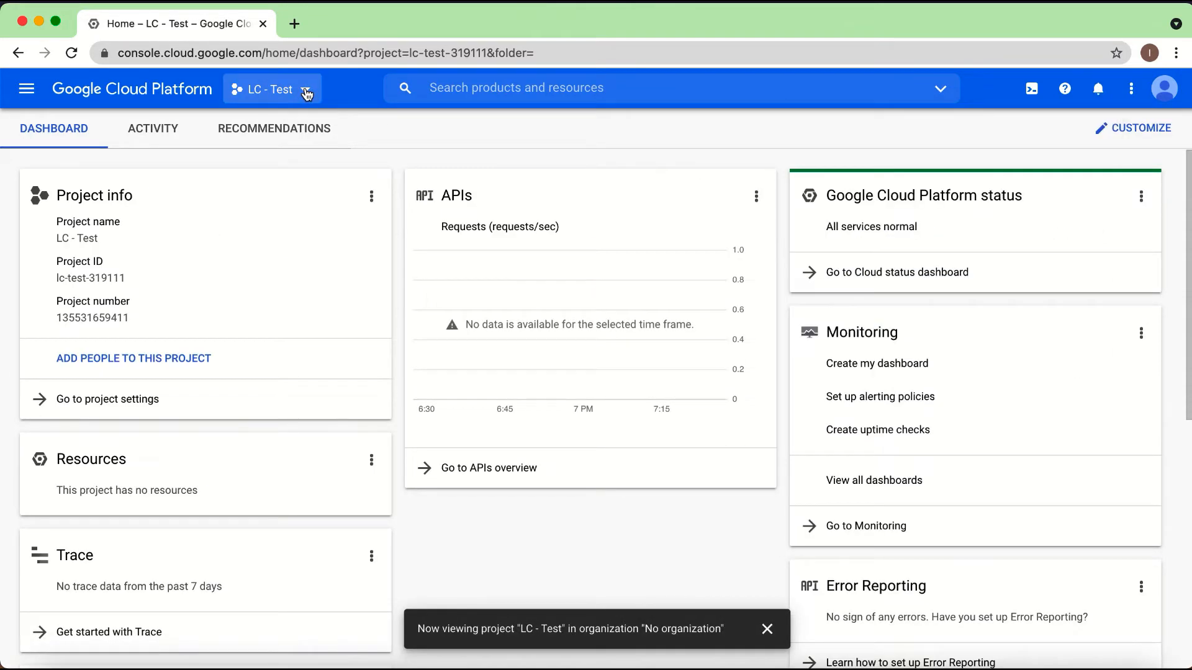
pyautogui.click(306, 91)
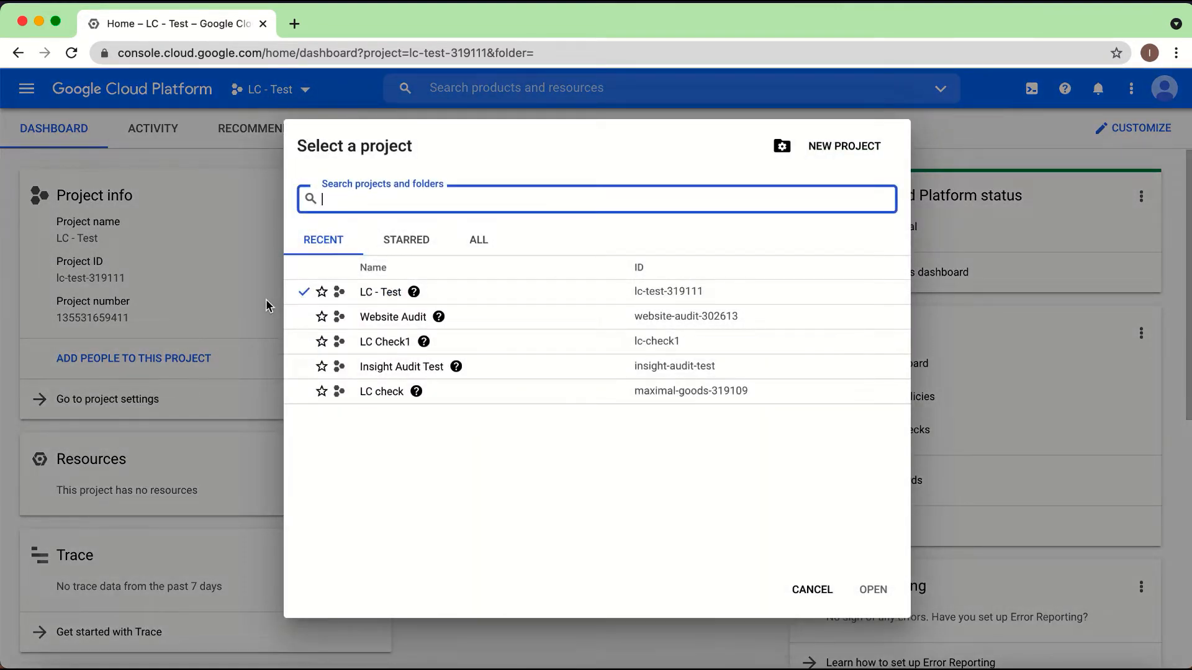
pyautogui.click(245, 342)
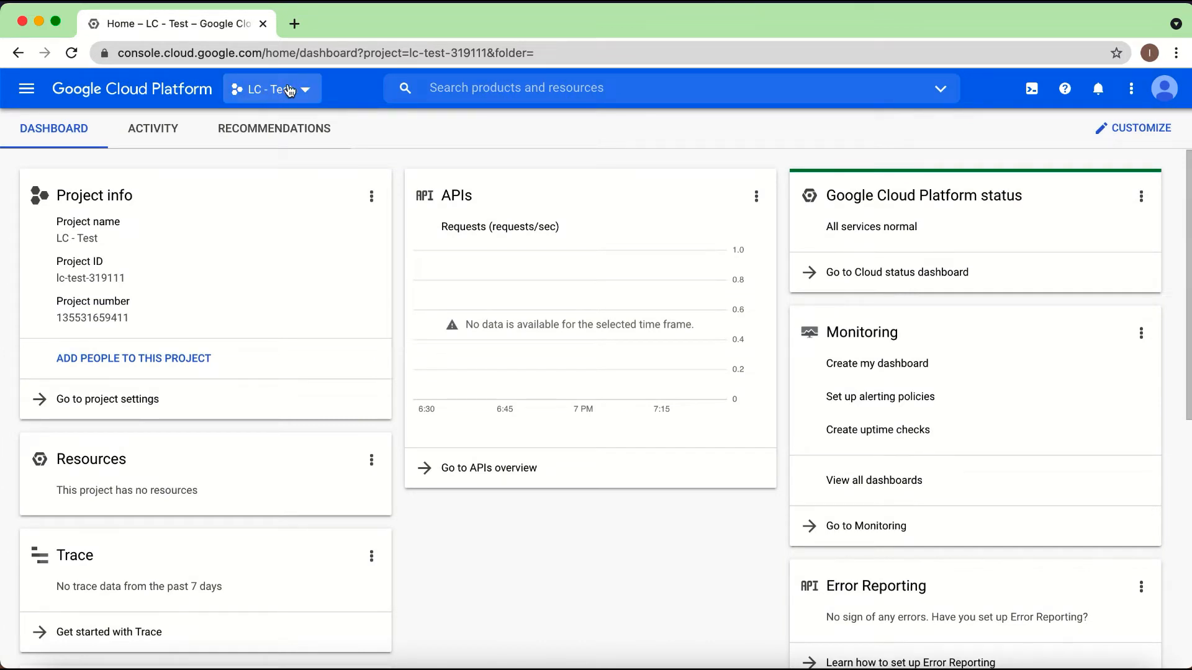
# Step: Open the API Library under APIs & Services for the LC - Test project
pyautogui.click(29, 93)
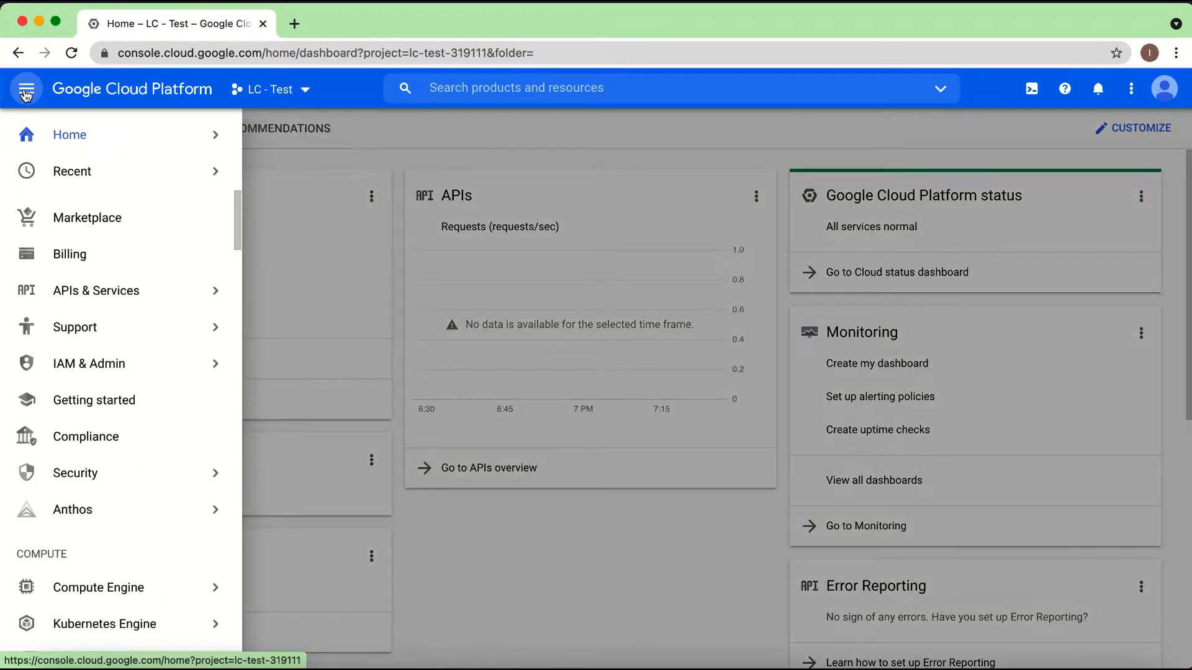
pyautogui.moveTo(80, 293)
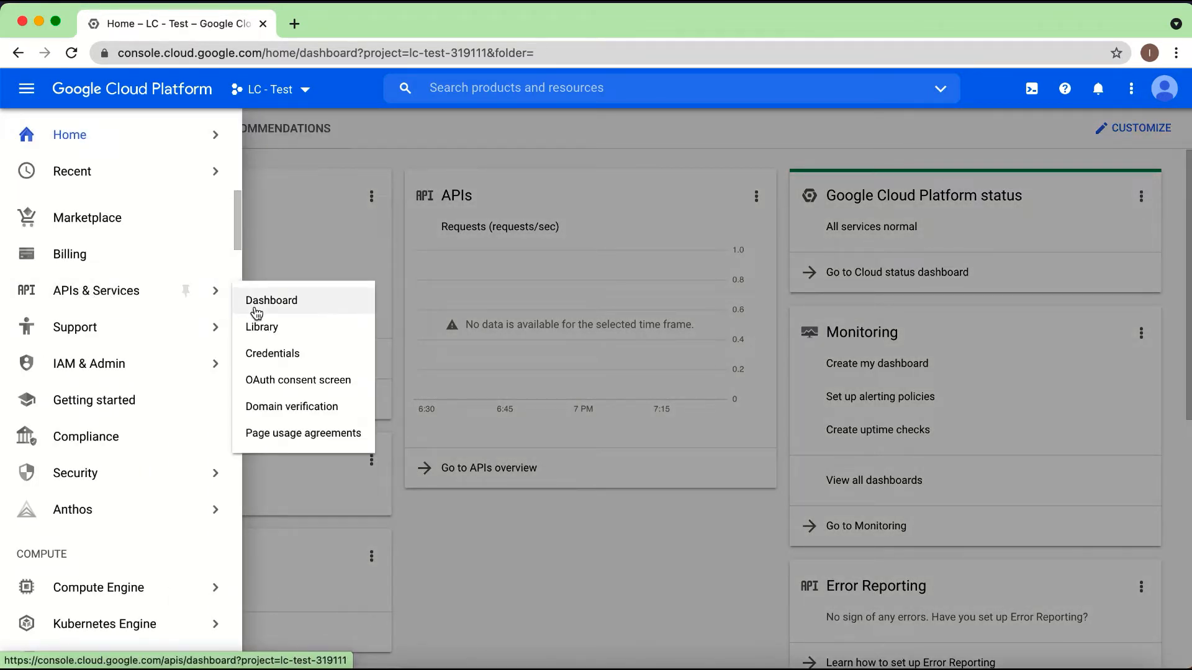
pyautogui.click(275, 335)
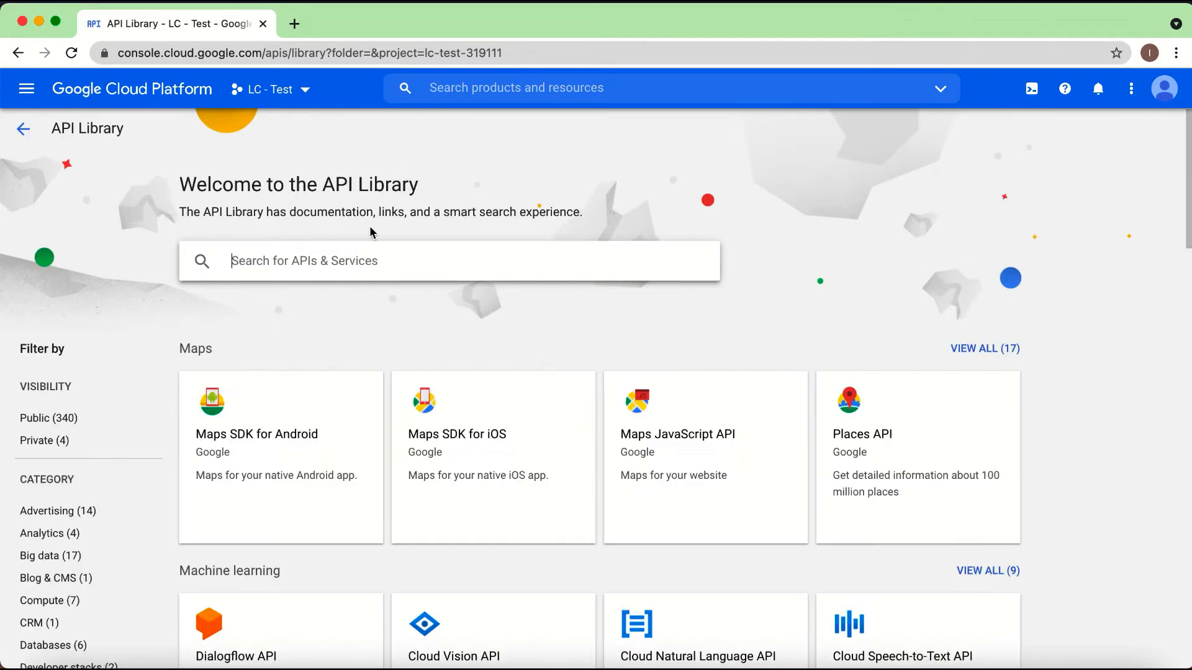
# Step: Copy the API name "Places api" from the Google Docs guide and return to the API Library in Chrome
pyautogui.hotkey('ctrl', 'Up')
pyautogui.click(401, 206)
pyautogui.scroll(-5, 491, 299)
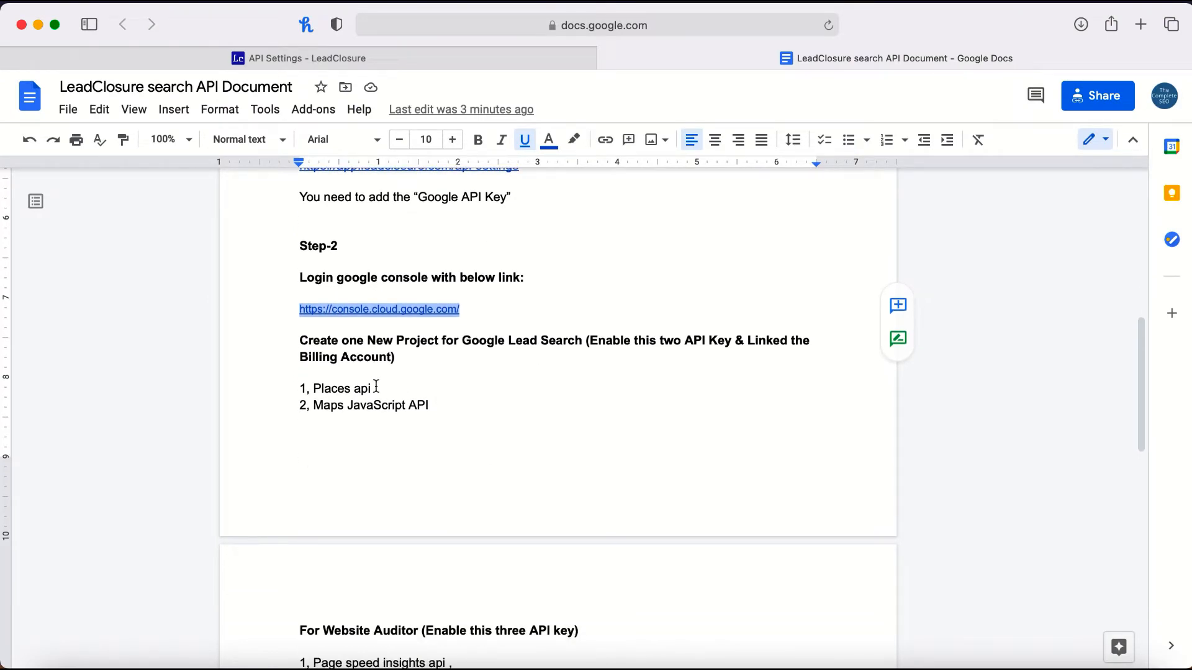
pyautogui.moveTo(376, 387); pyautogui.dragTo(316, 389)
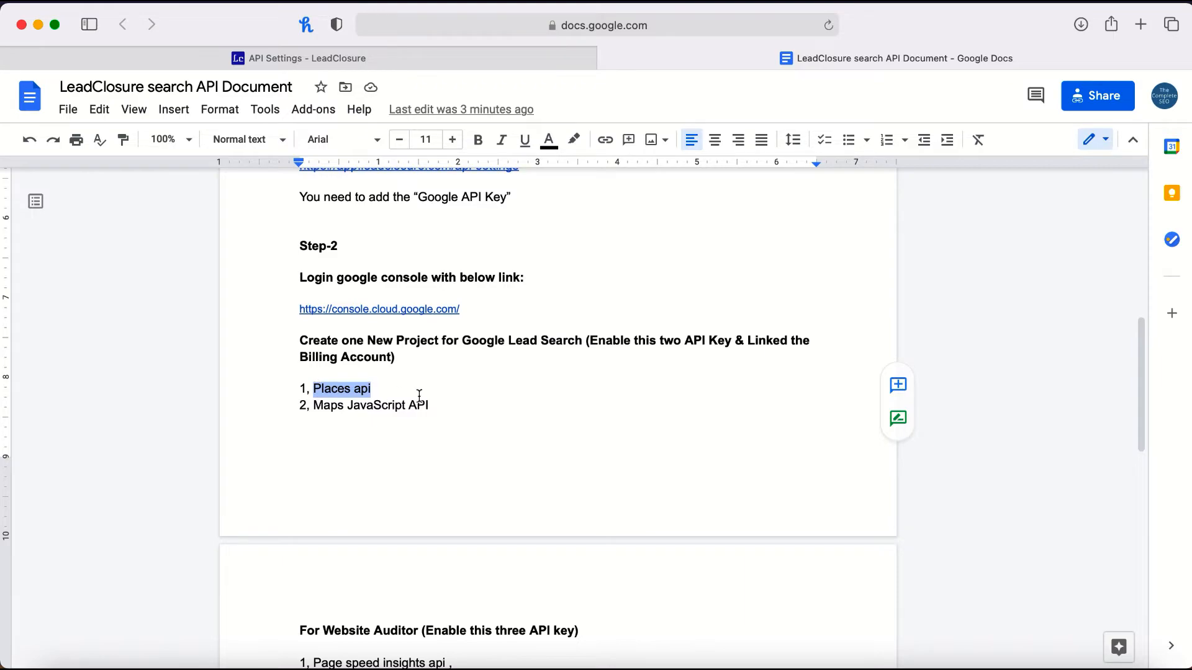
pyautogui.hotkey('ctrl', 'Up')
pyautogui.click(348, 247)
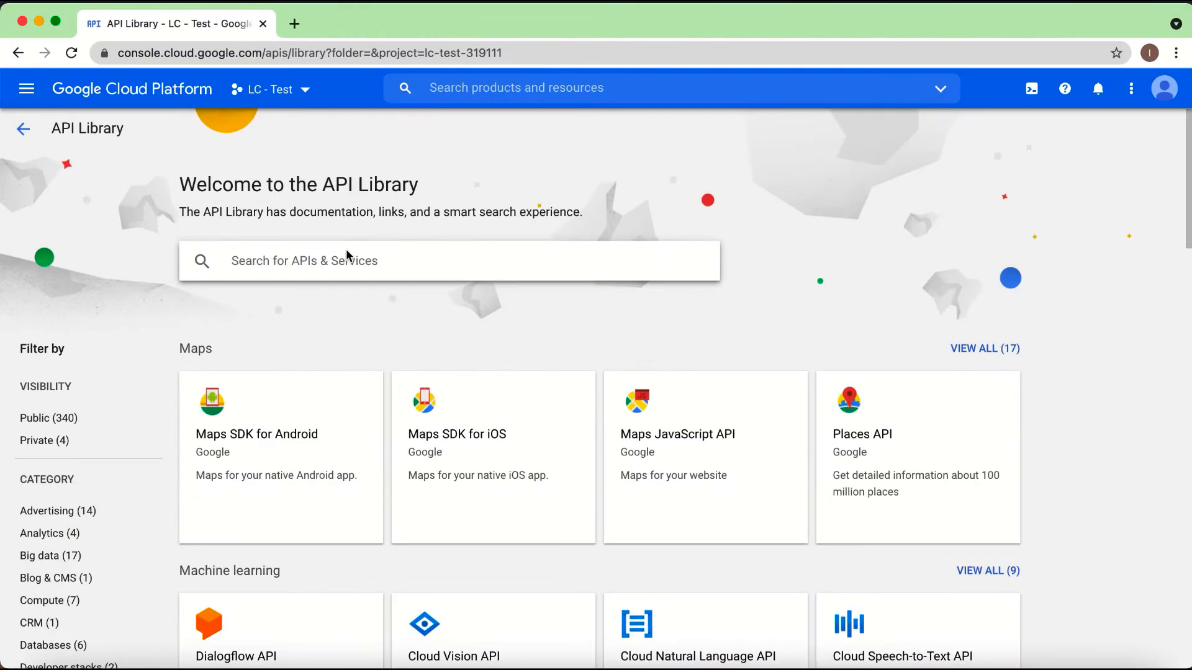
# Step: Search the API Library for "Places api" and enable the Places API for the project
pyautogui.click(347, 254)
pyautogui.write('Places api')
pyautogui.press('Return')
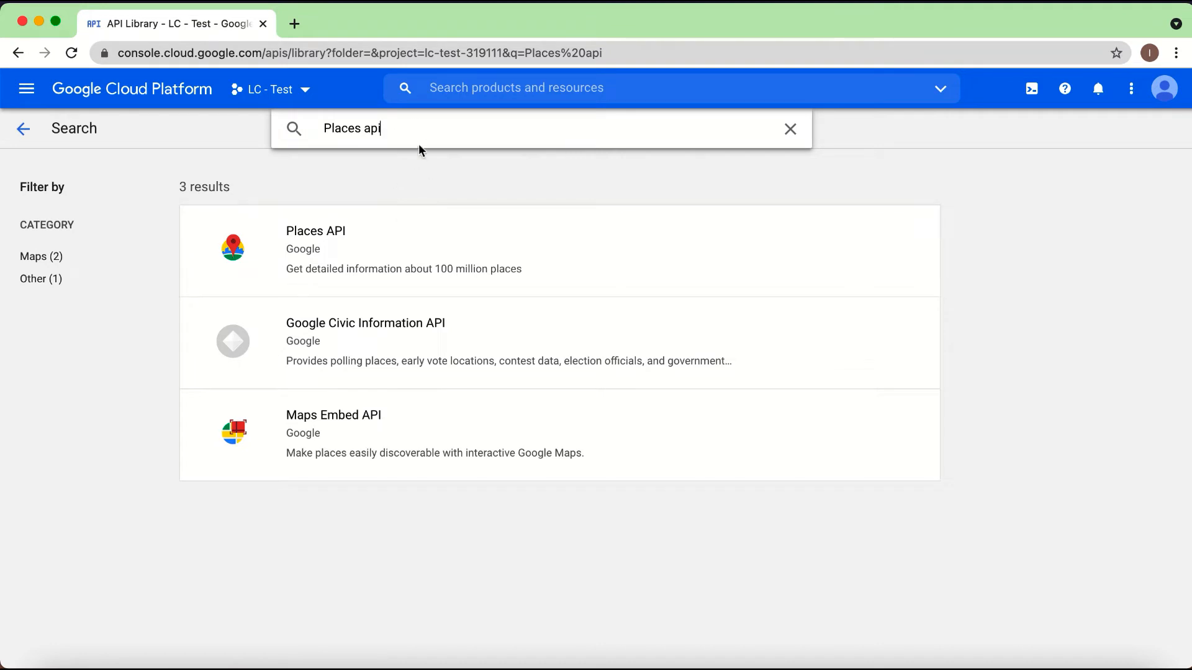
pyautogui.click(348, 244)
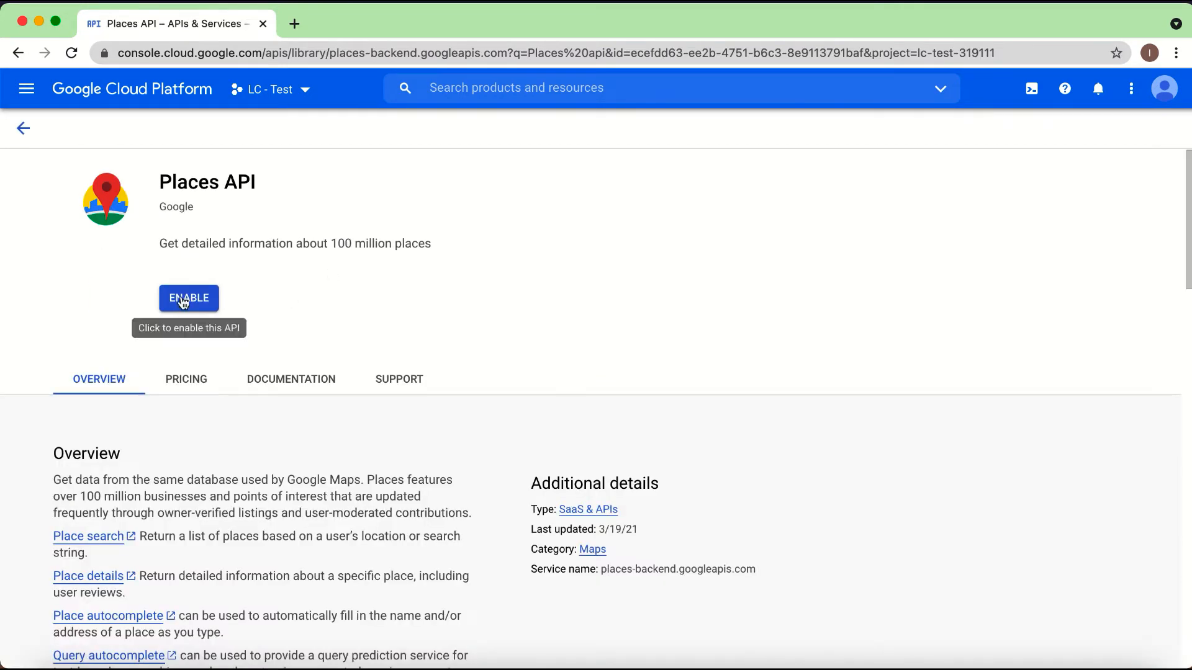
pyautogui.click(190, 298)
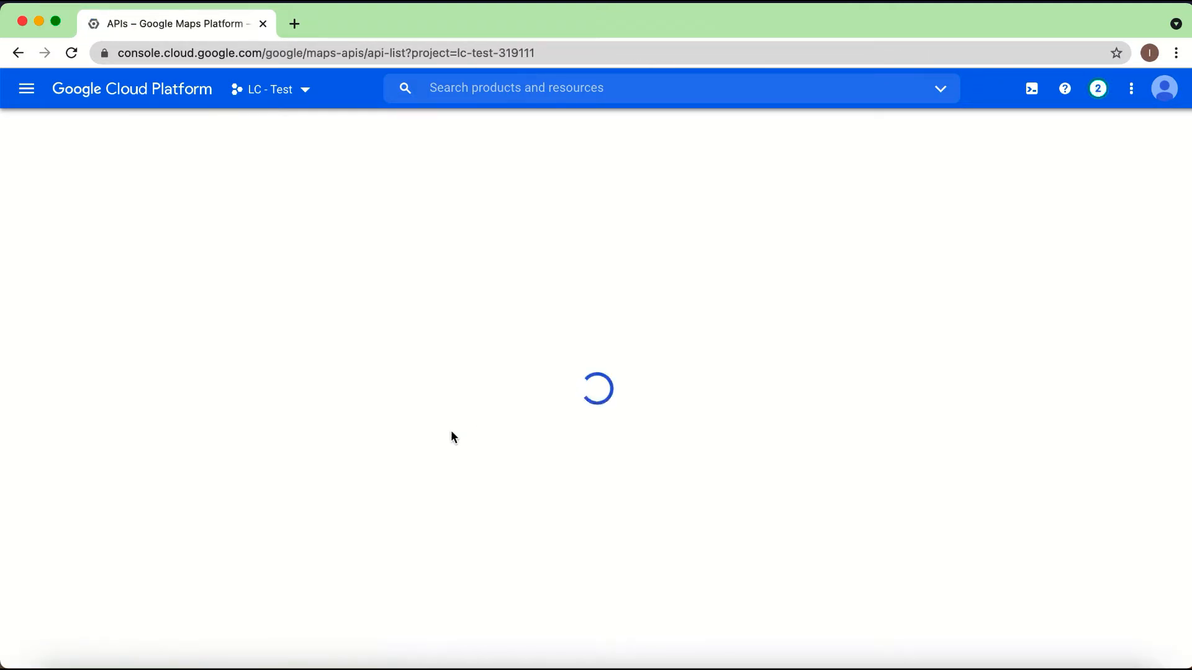
# Step: Copy the API name "Maps JavaScript API" from the Google Docs guide and return to the Google Cloud console in Chrome
pyautogui.hotkey('ctrl', 'Up')
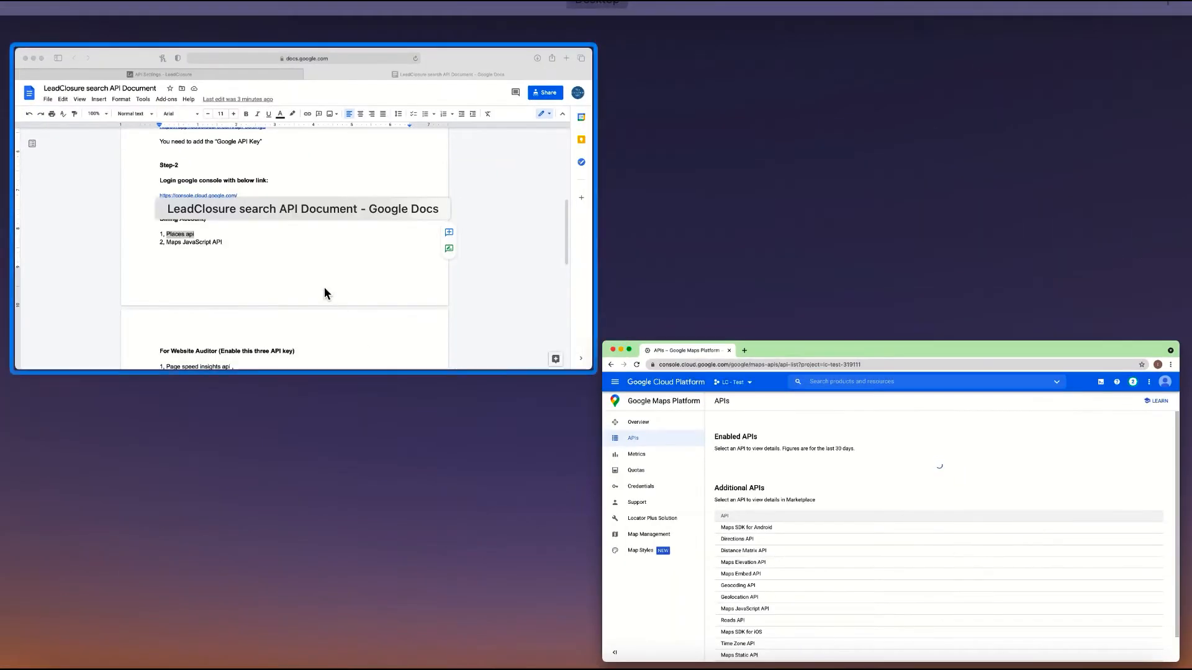
pyautogui.click(324, 286)
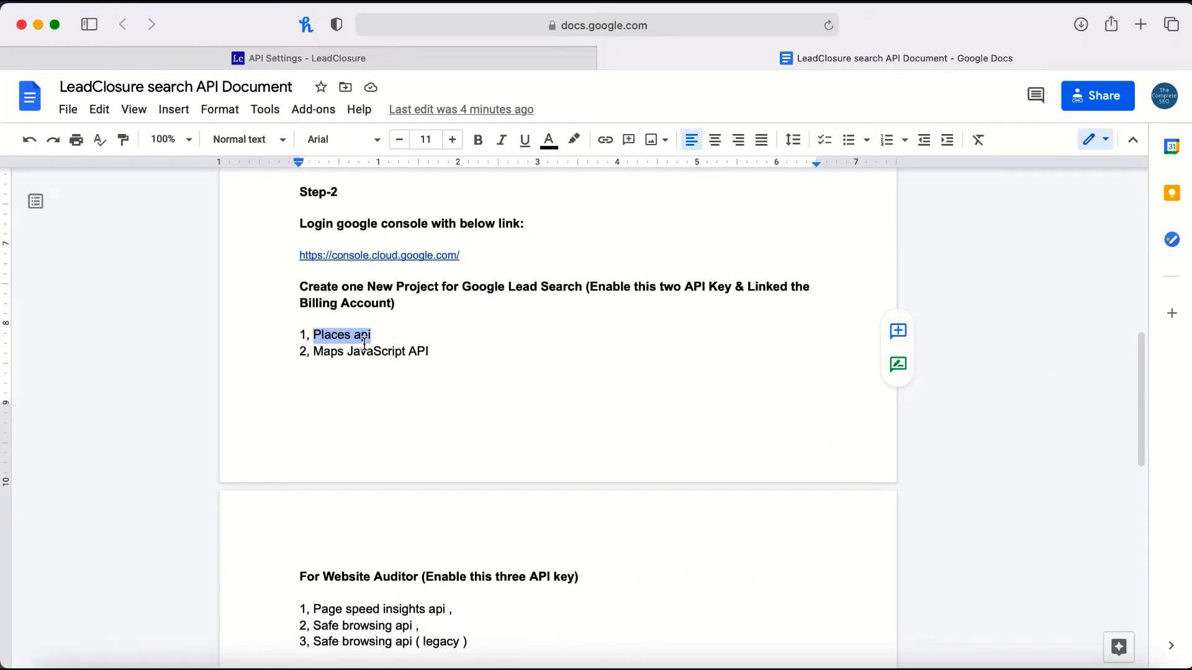
pyautogui.moveTo(428, 351)
pyautogui.mouseDown()
pyautogui.moveTo(318, 356)
pyautogui.moveTo(413, 353)
pyautogui.mouseUp()
pyautogui.press('super+c')
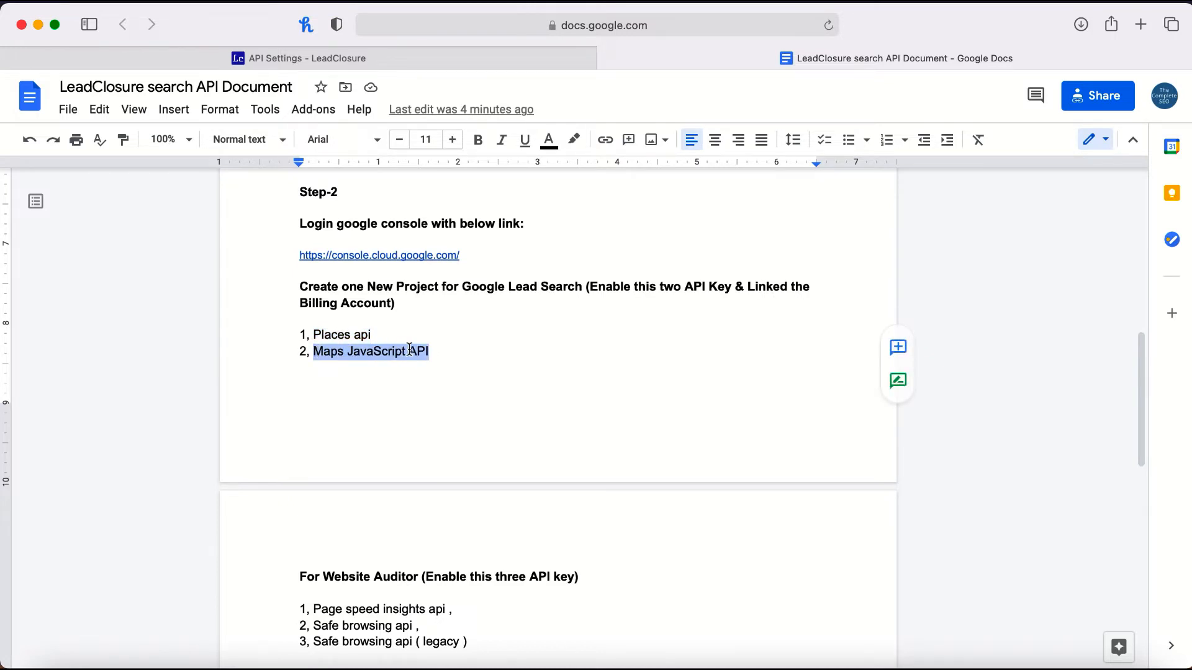
pyautogui.hotkey('ctrl', 'Up')
pyautogui.click(378, 272)
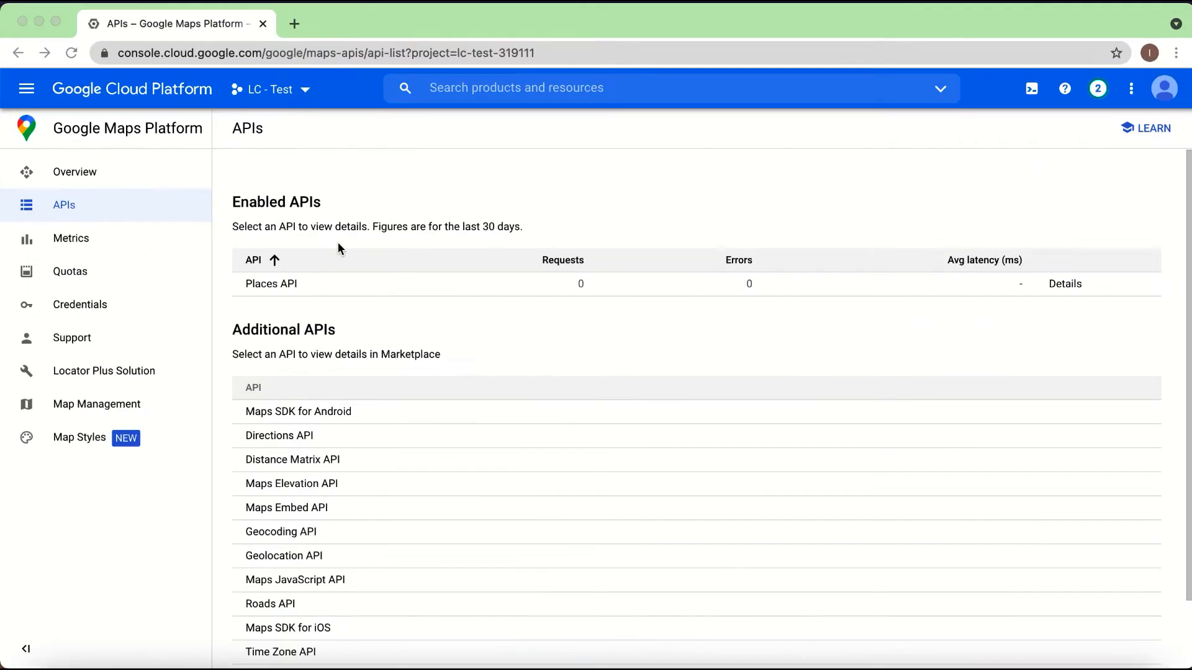
# Step: Search the API Library for "Maps JavaScript API" and enable the Maps JavaScript API for the LC - Test project
pyautogui.click(32, 96)
pyautogui.moveTo(89, 287)
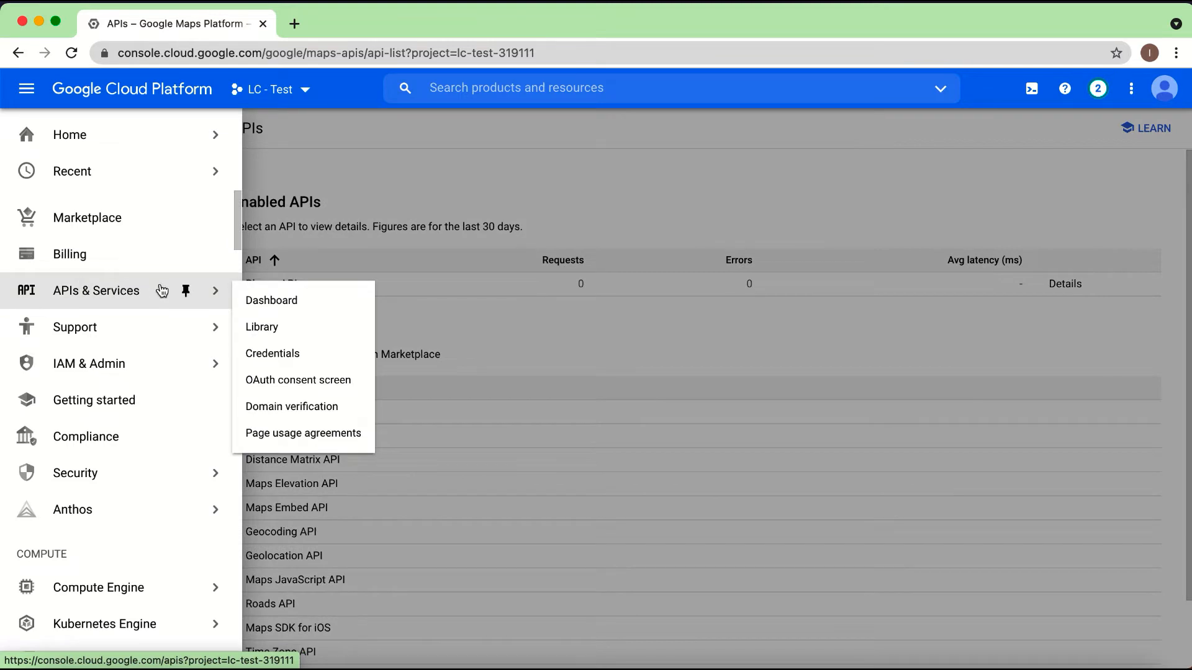
pyautogui.click(261, 327)
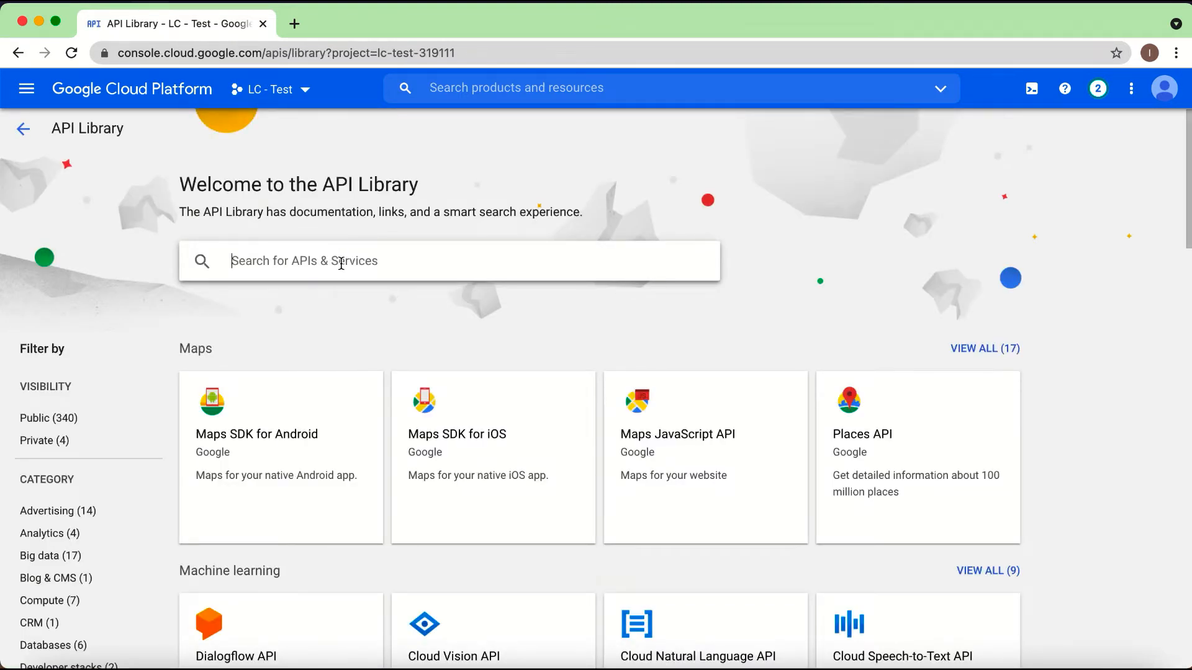
pyautogui.press('super+v')
pyautogui.press('Return')
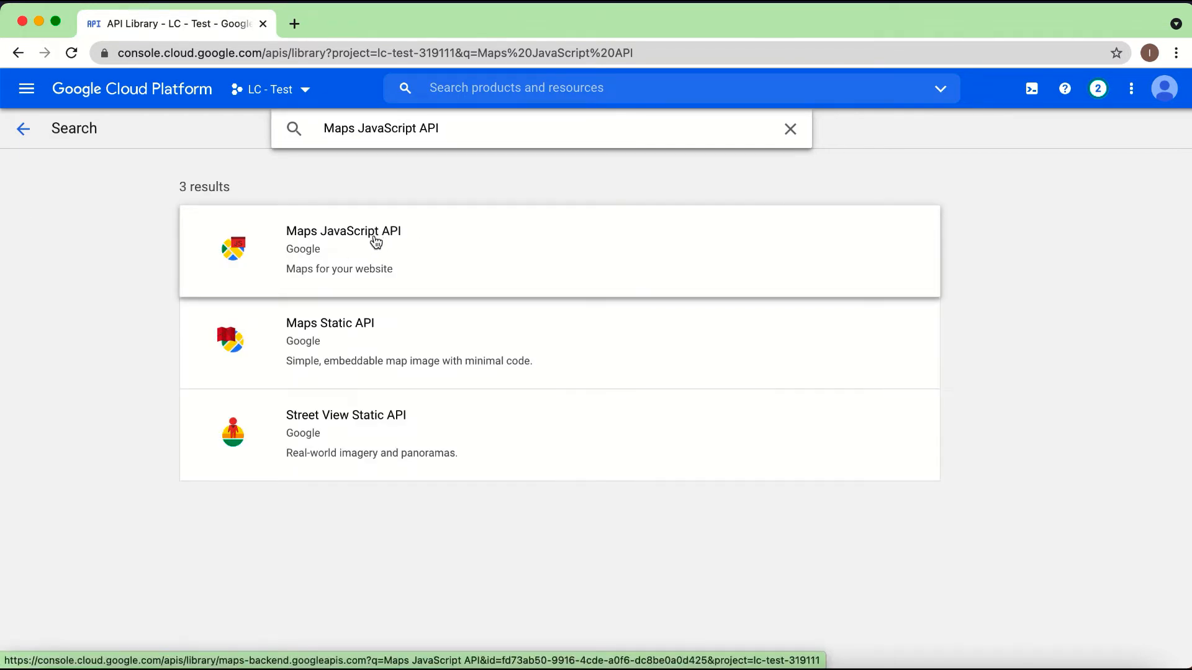
pyautogui.click(362, 240)
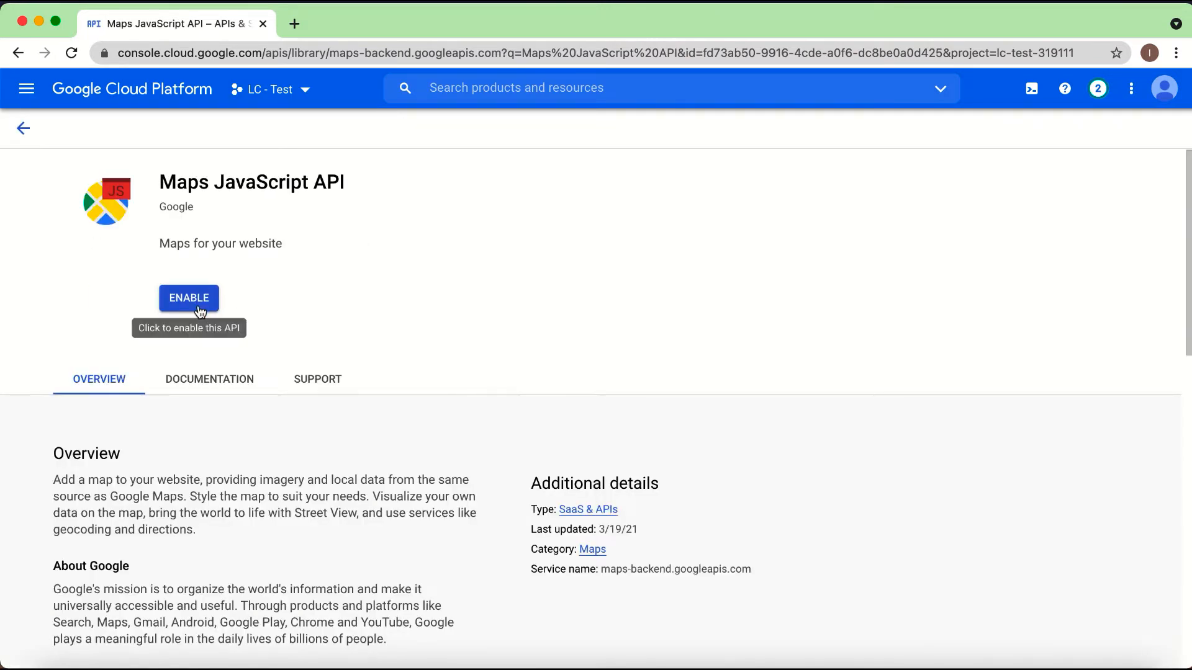
pyautogui.click(196, 299)
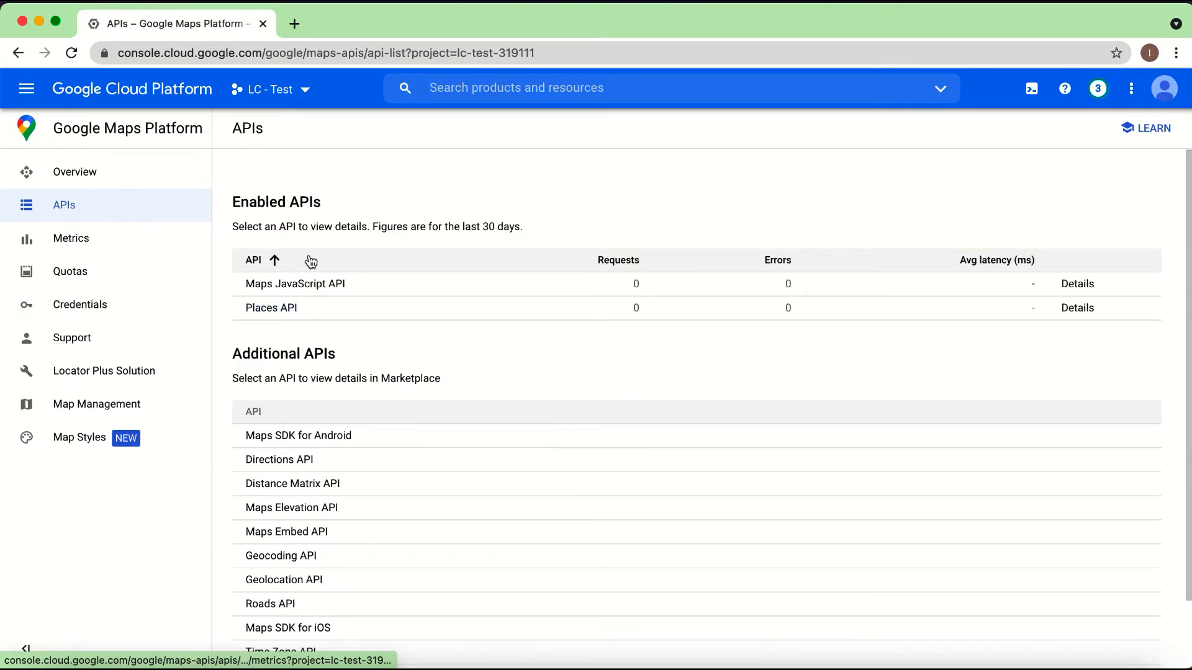
# Step: Copy the API name "Page speed insights api" from the Website Auditor list in the Google Docs guide and return to the Google Cloud console in Chrome
pyautogui.hotkey('ctrl', 'Up')
pyautogui.click(692, 452)
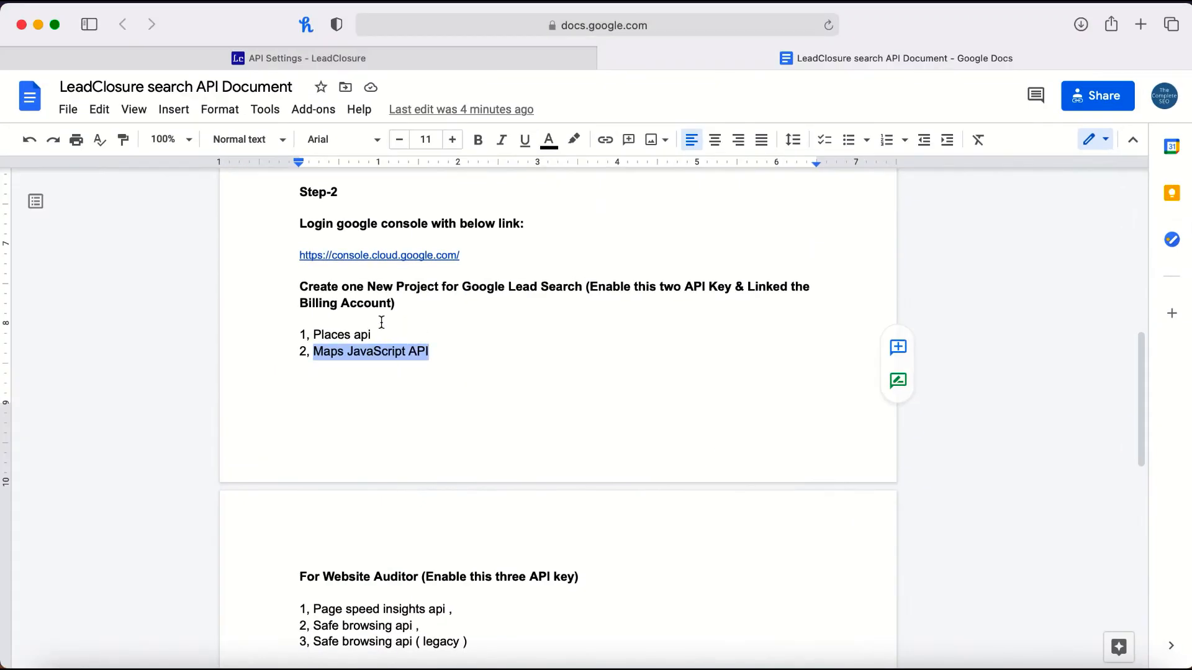
pyautogui.scroll(-5, 399, 351)
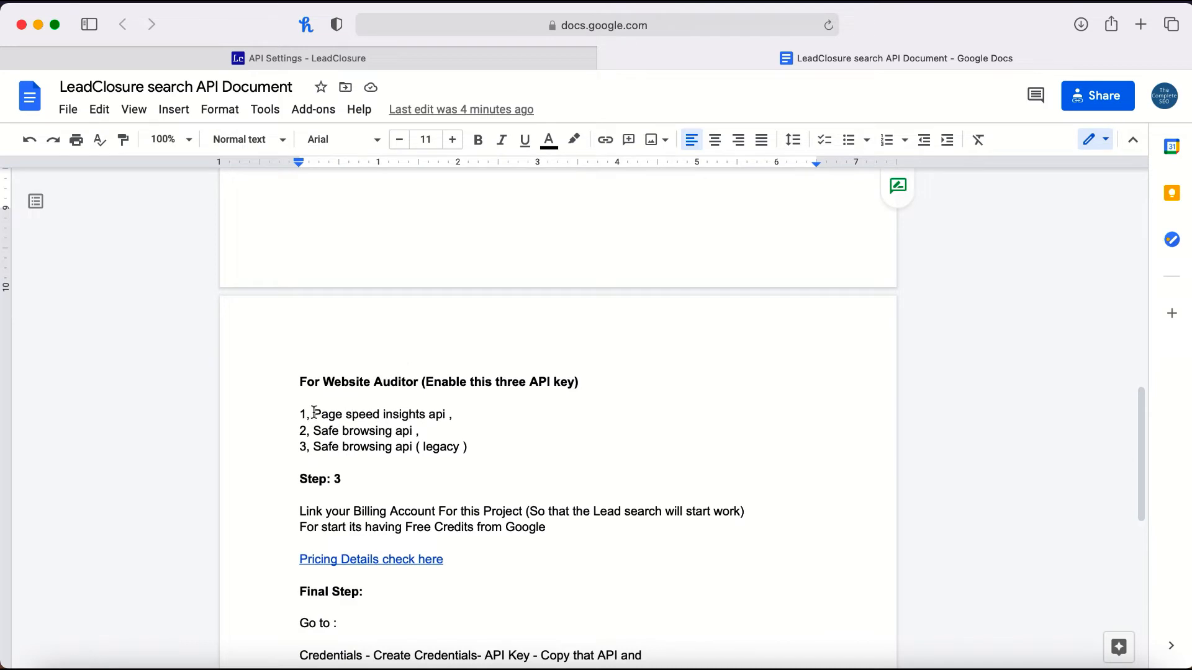
pyautogui.moveTo(314, 412); pyautogui.dragTo(440, 411)
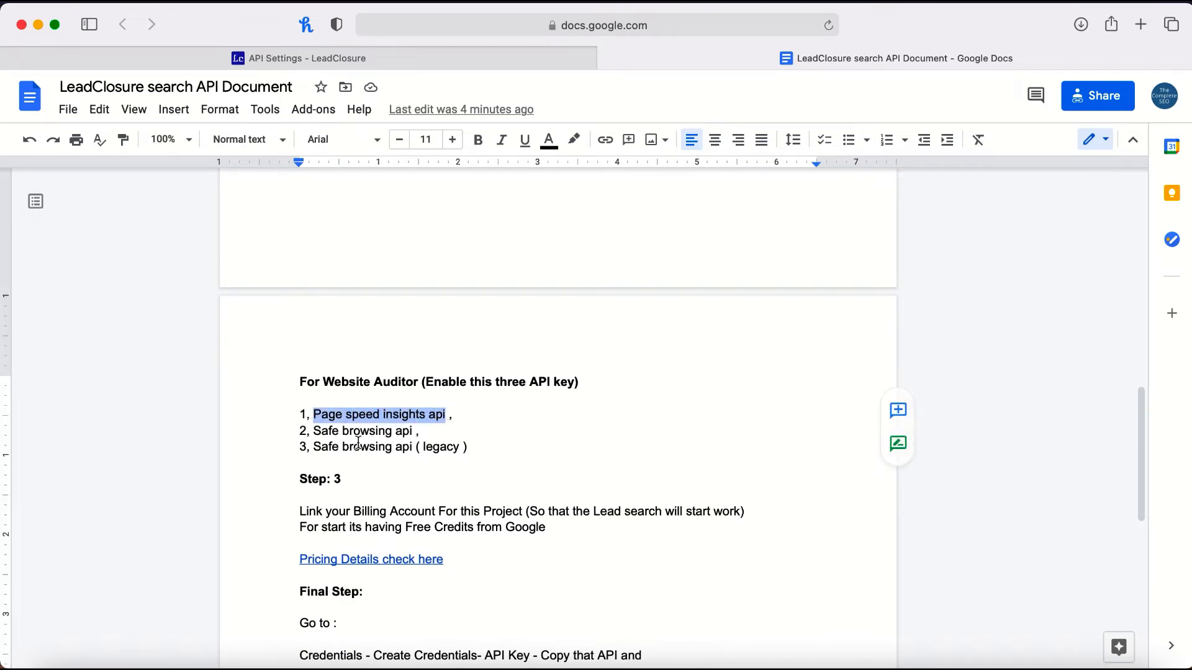
pyautogui.hotkey('ctrl', 'Up')
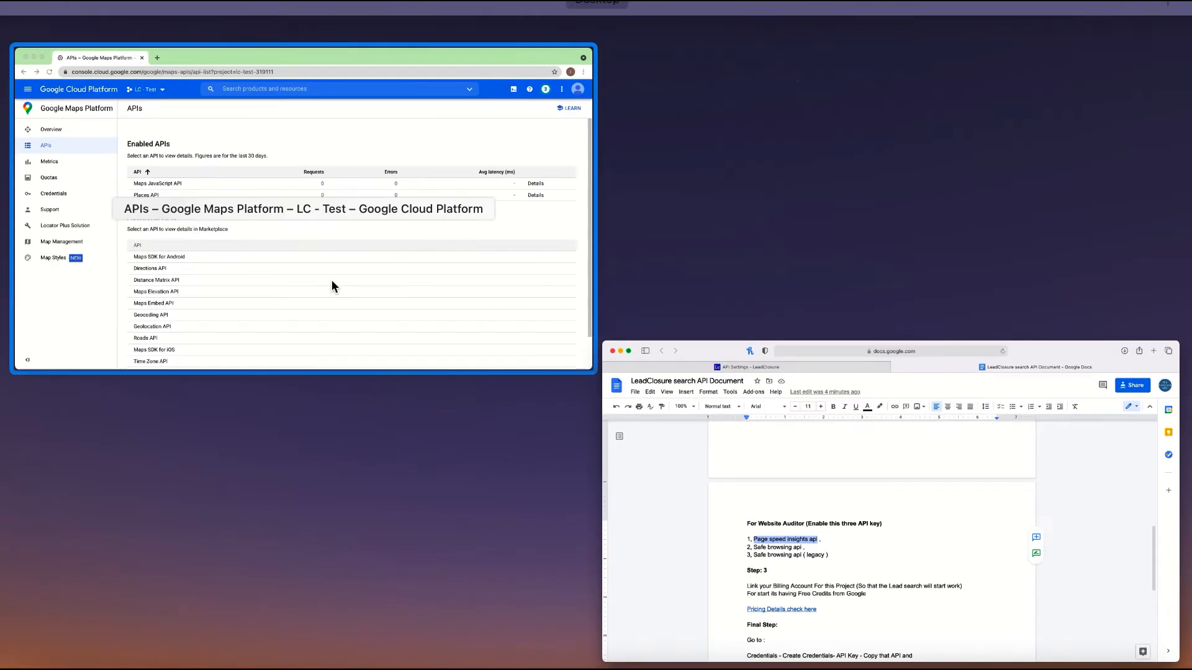
pyautogui.click(331, 280)
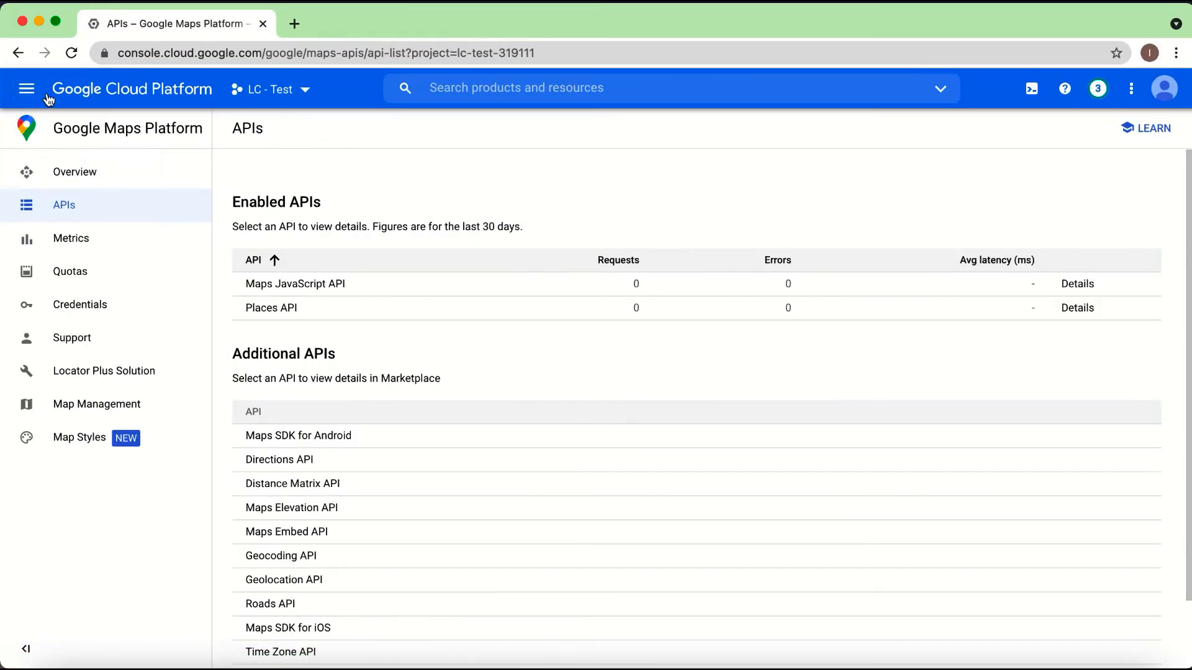
# Step: Search the API Library for "Page speed insights api" and enable the PageSpeed Insights API for the project
pyautogui.click(28, 92)
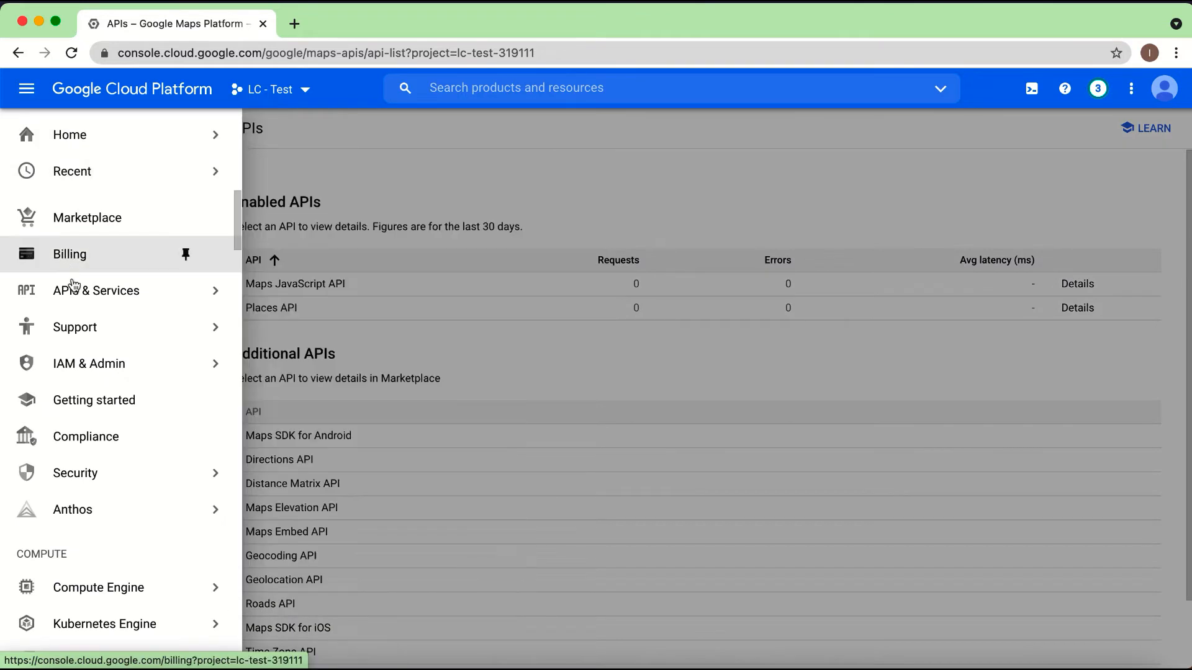
pyautogui.moveTo(183, 287)
pyautogui.click(276, 330)
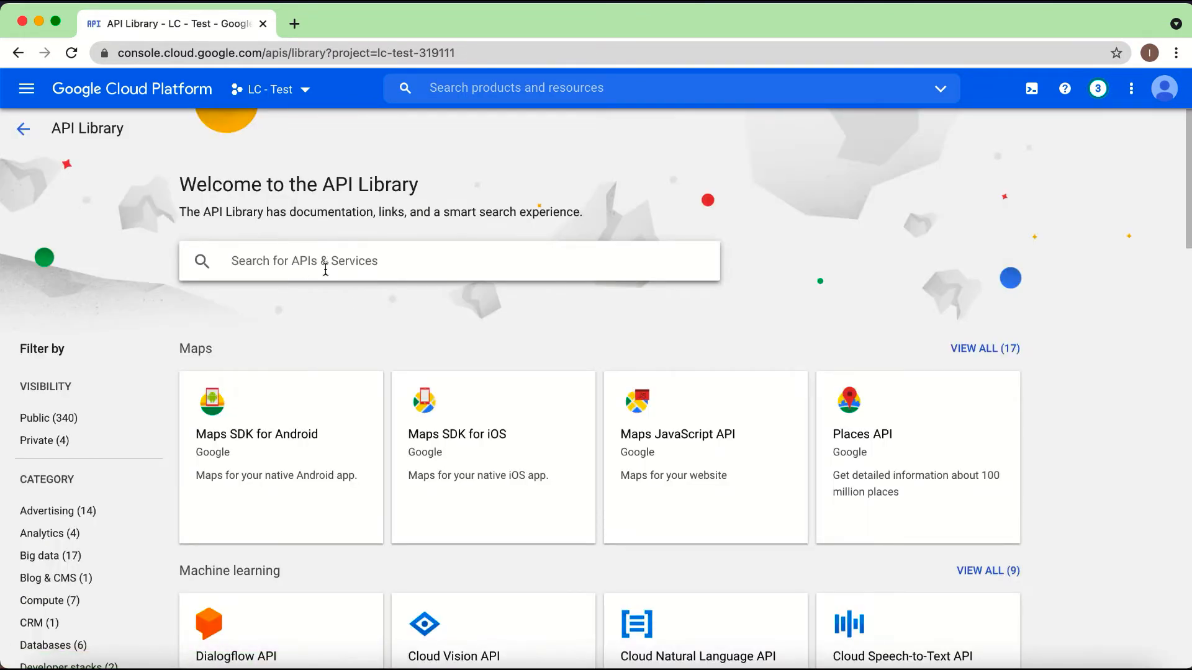
pyautogui.click(325, 270)
pyautogui.write('Page speed insights api')
pyautogui.press('Return')
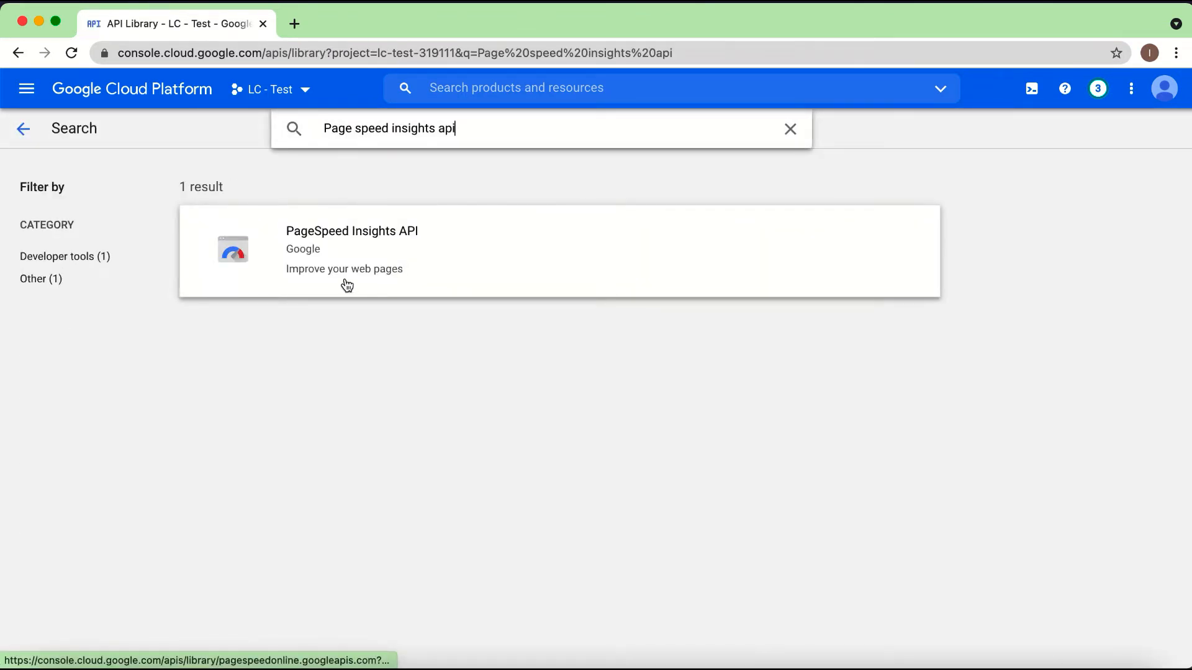
pyautogui.click(348, 235)
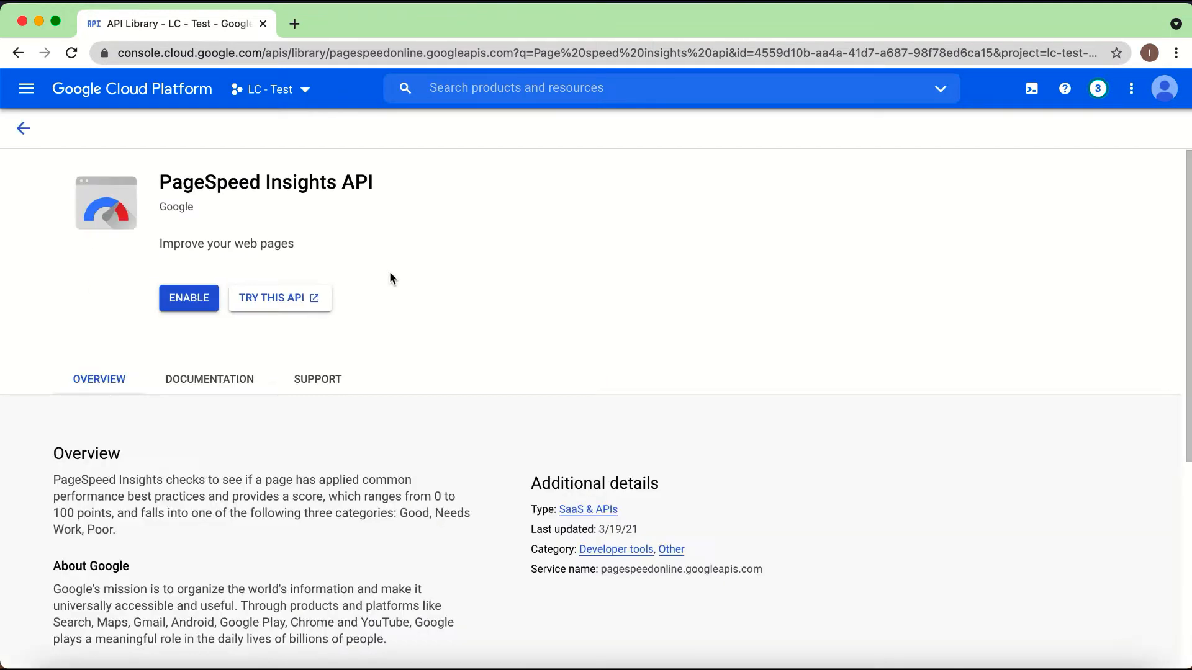
pyautogui.click(194, 300)
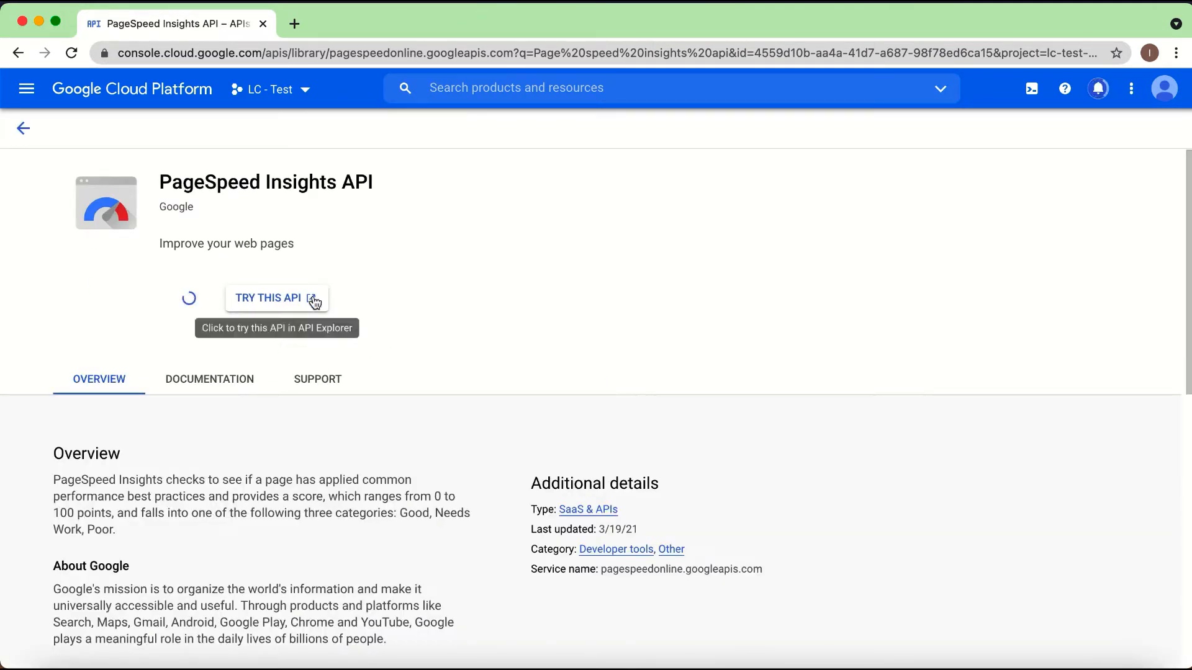
# Step: Copy the API name "Safe browsing api" from the Google Docs guide and return to the Google Cloud console in Chrome
pyautogui.hotkey('ctrl', 'Up')
pyautogui.click(374, 297)
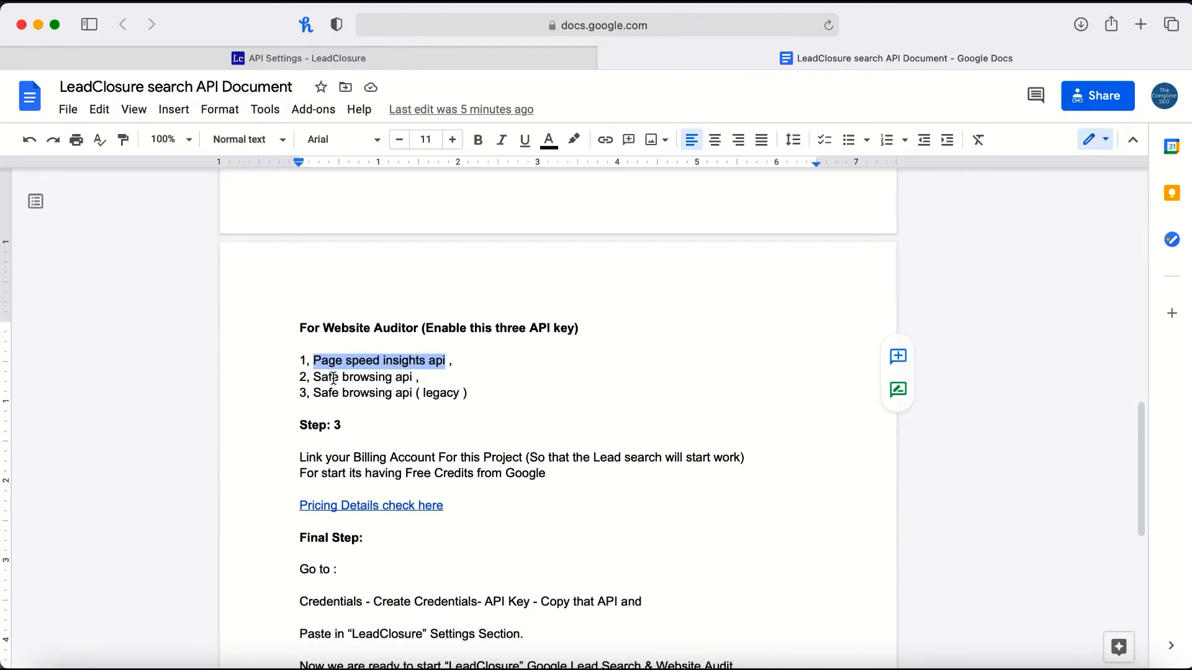
pyautogui.moveTo(314, 376); pyautogui.dragTo(406, 376)
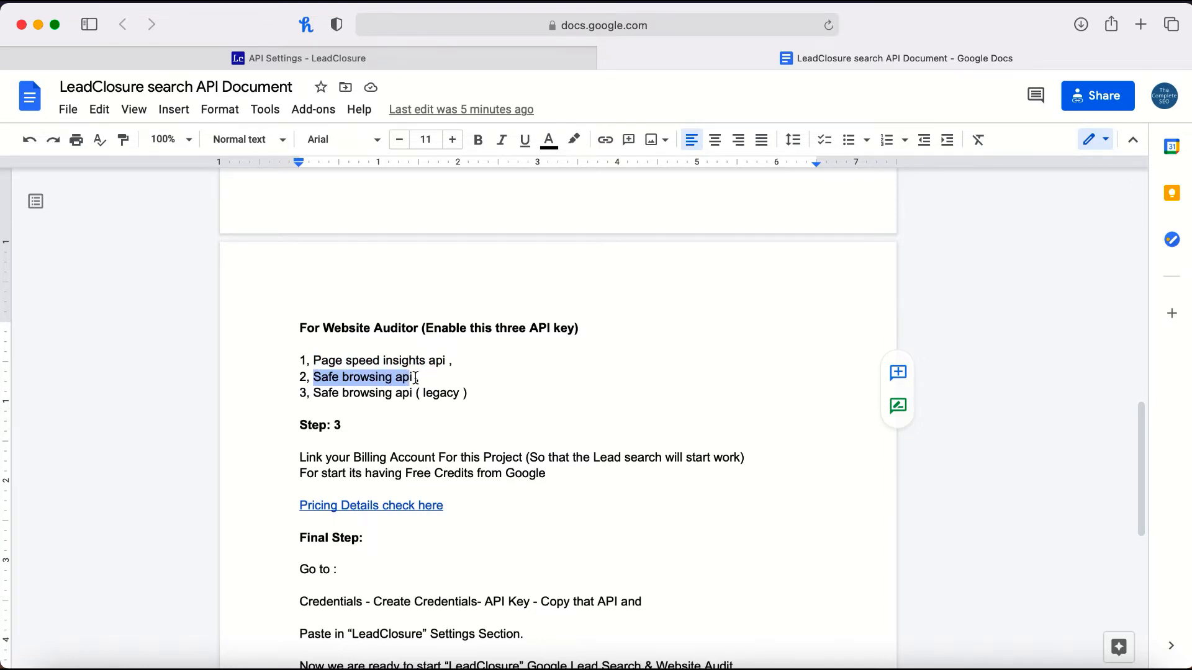
pyautogui.hotkey('ctrl', 'Up')
pyautogui.click(310, 282)
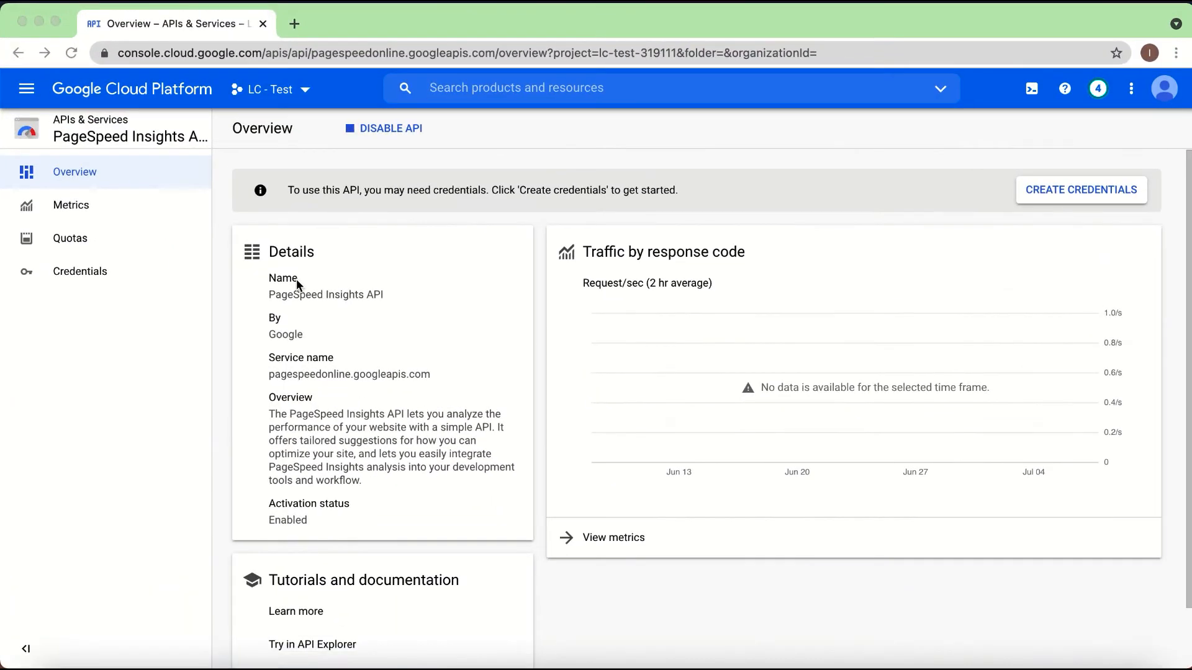
# Step: Search the API Library for "Safe browsing api" and enable the Safe Browsing API for the project
pyautogui.click(33, 97)
pyautogui.moveTo(88, 302)
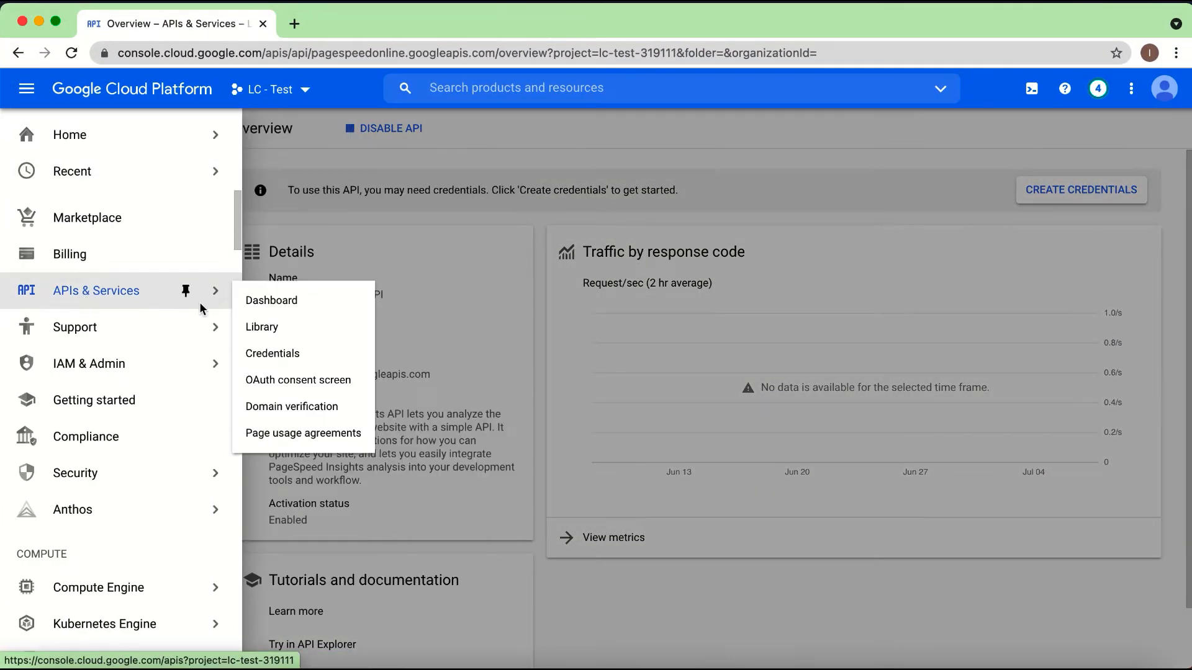
pyautogui.click(261, 329)
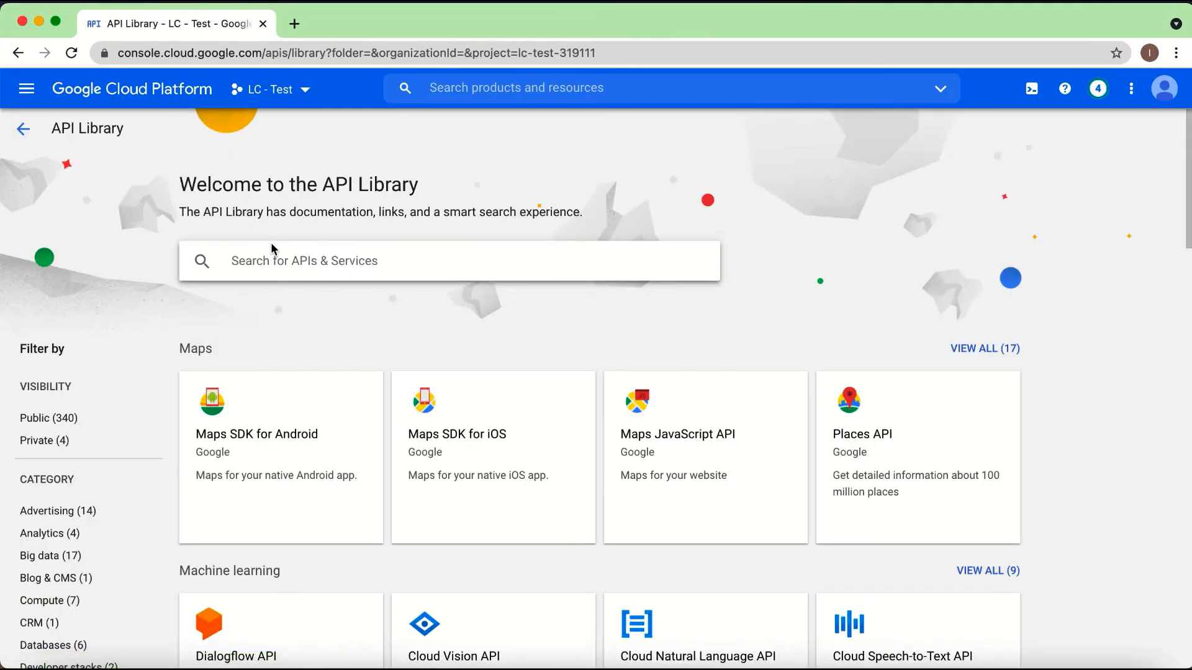
pyautogui.click(271, 249)
pyautogui.write('Safe browsing api')
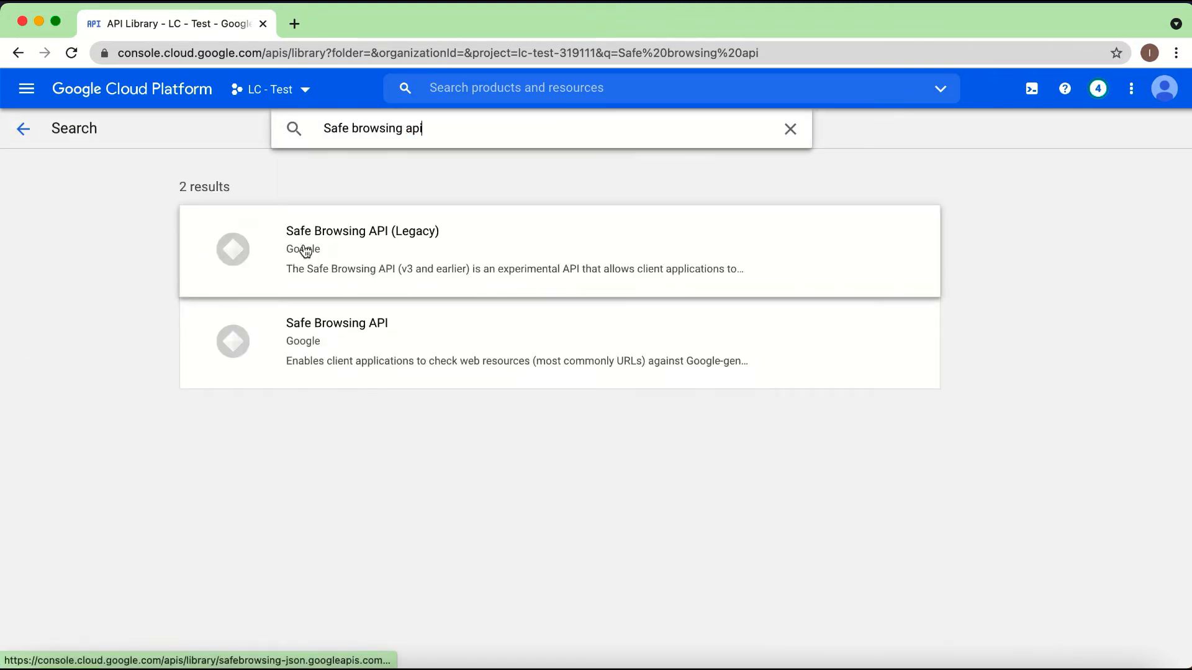
pyautogui.click(326, 341)
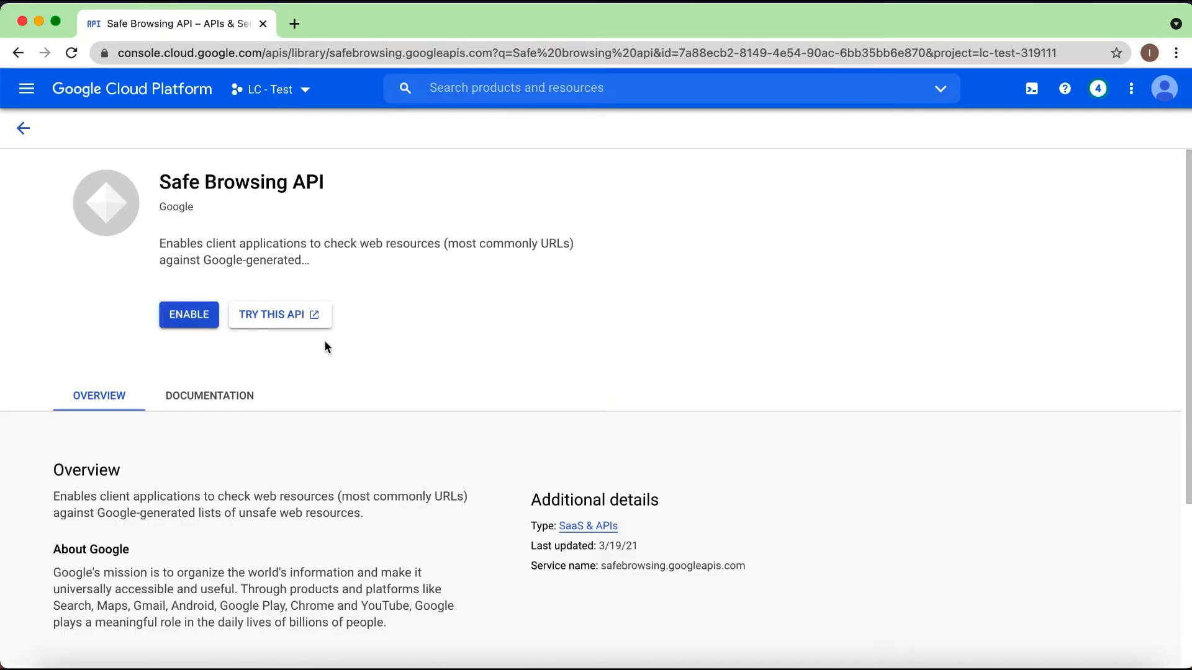
pyautogui.click(207, 314)
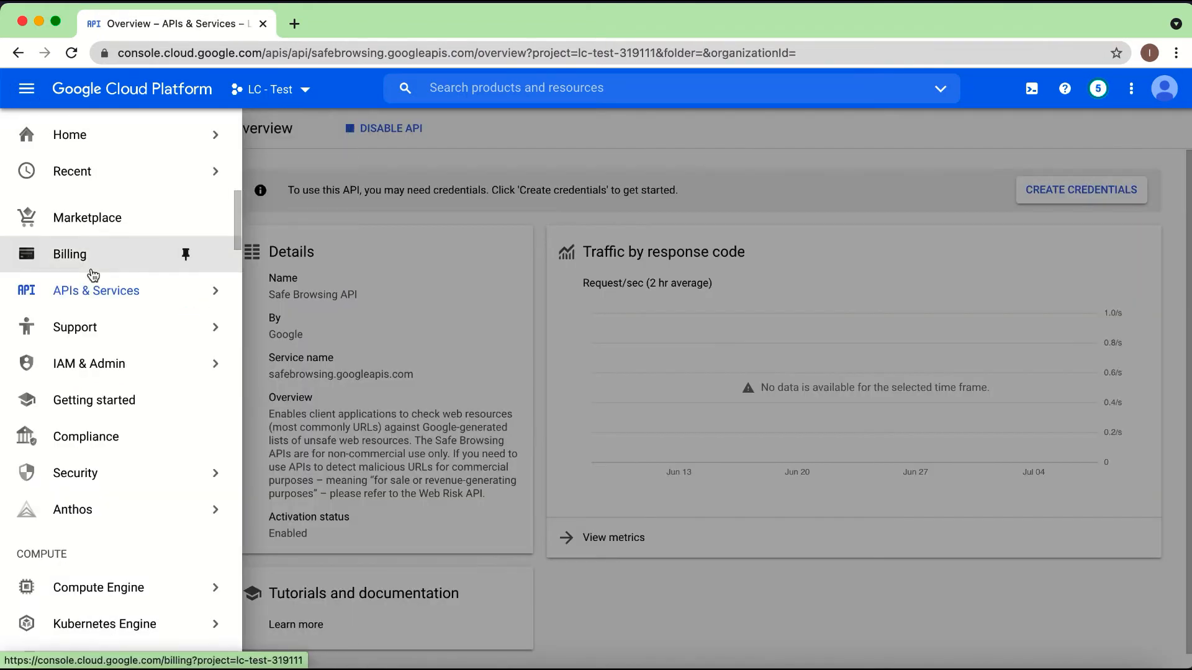
# Step: Search the API Library for "Safe browsing ap" and enable the Safe Browsing API (Legacy) for the project
pyautogui.moveTo(95, 293)
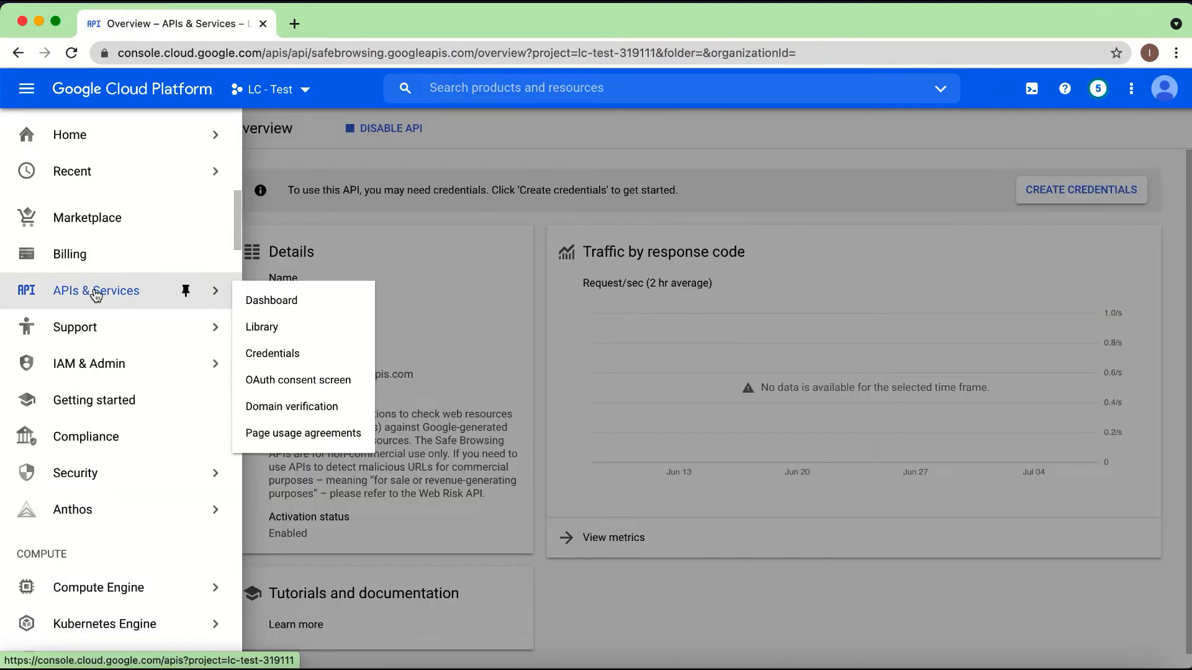
pyautogui.click(262, 329)
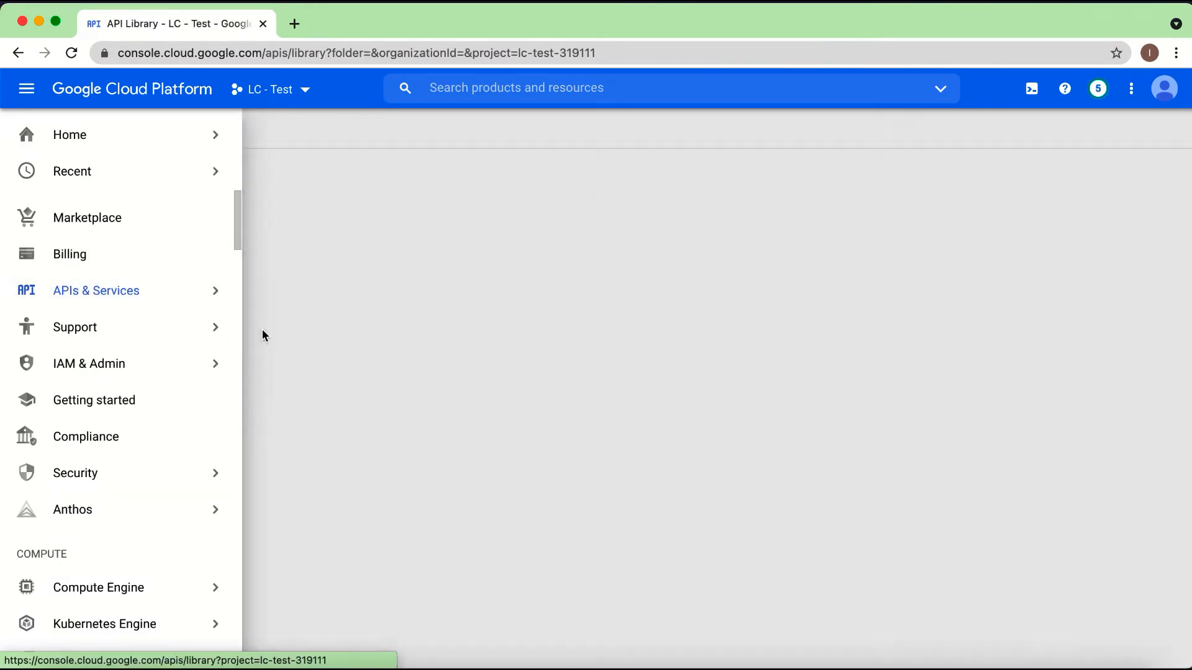
pyautogui.write('Safe browsing ap')
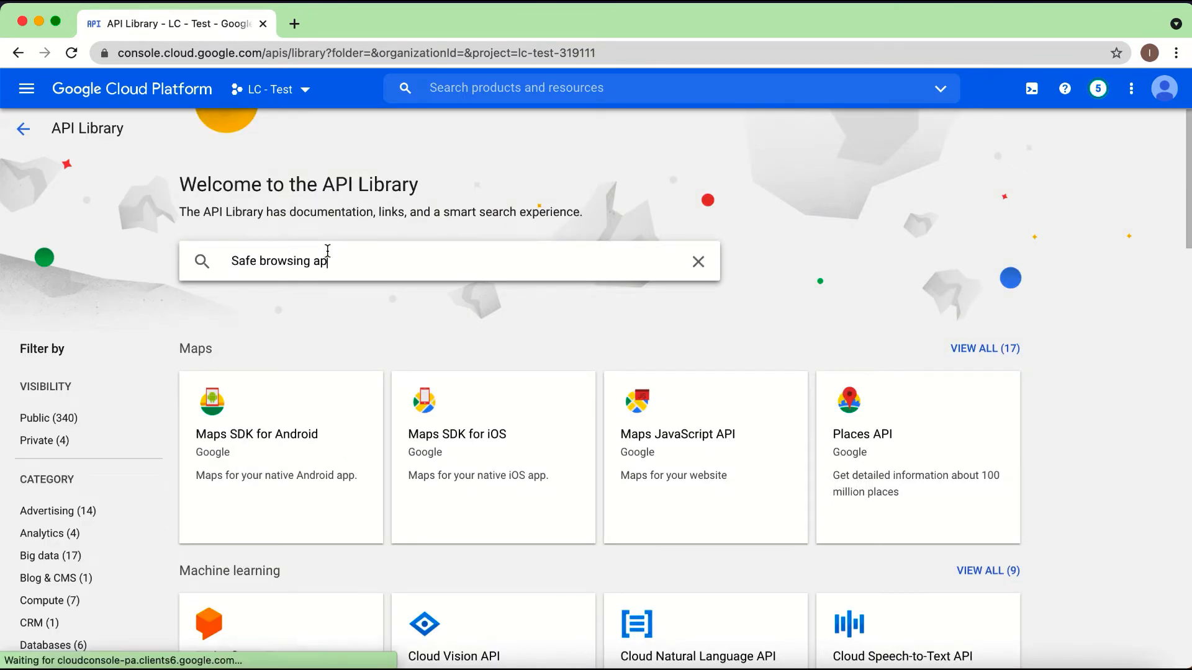
pyautogui.press('Return')
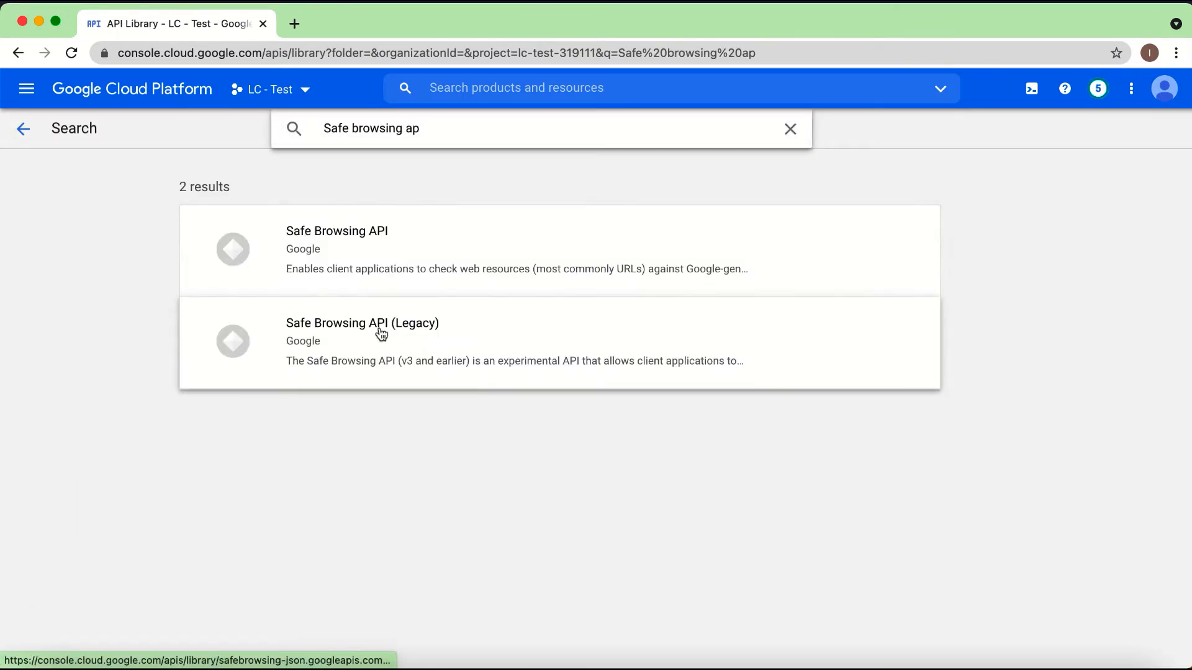
pyautogui.click(373, 334)
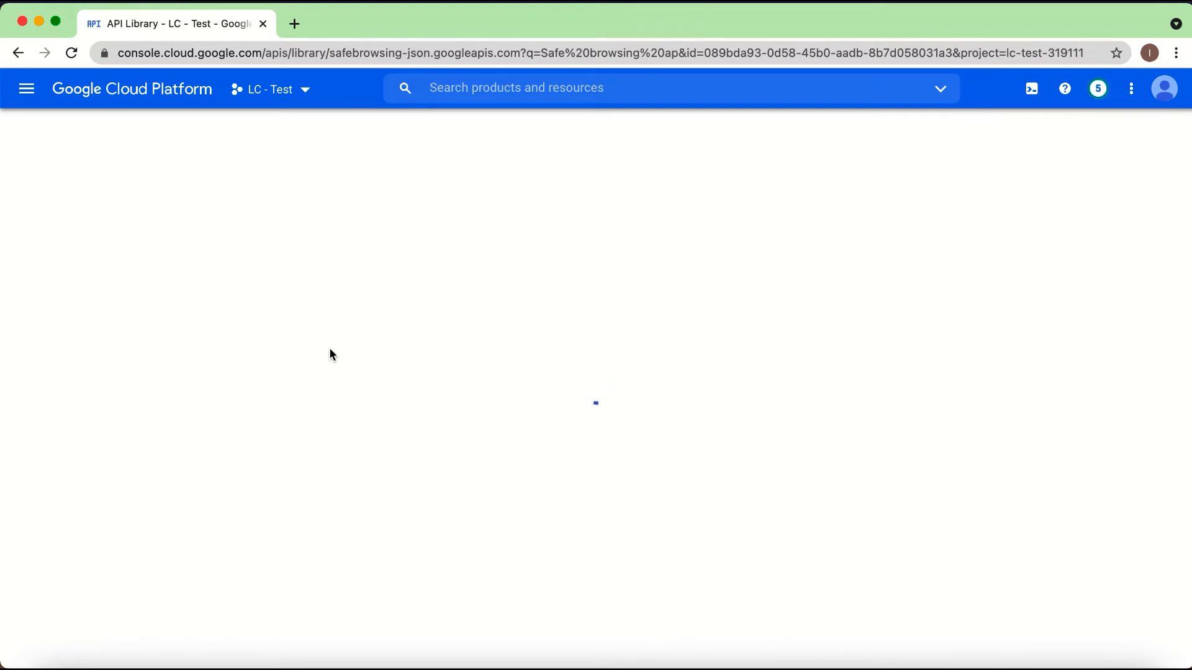
pyautogui.click(205, 319)
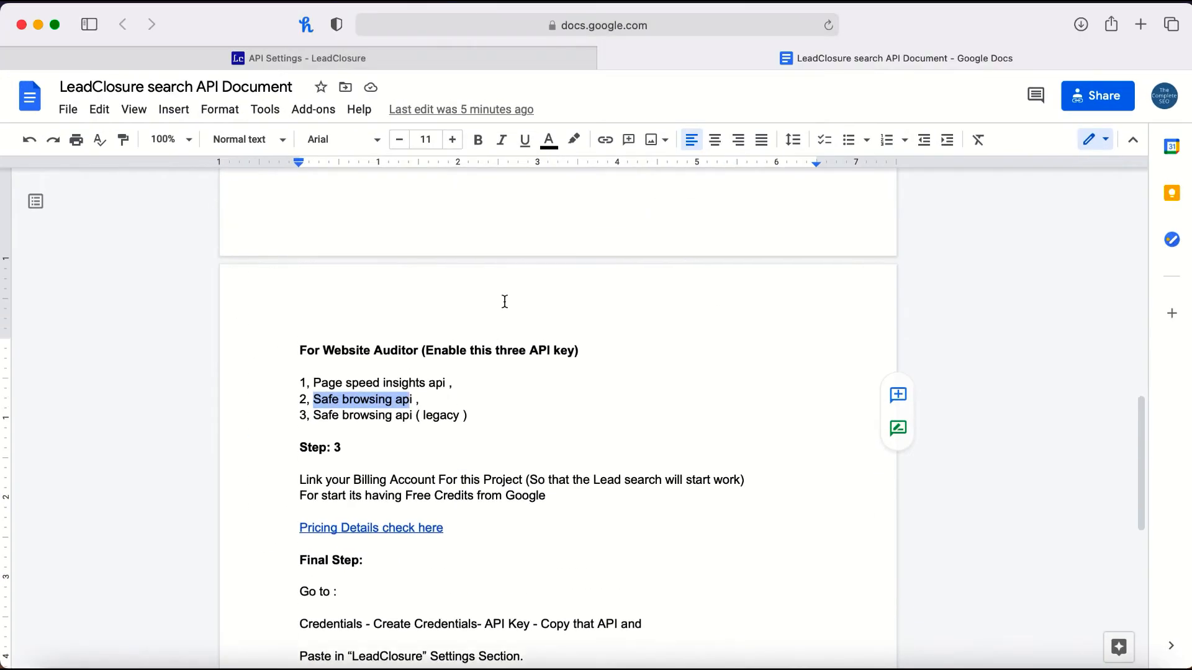
# Step: Review the required API lists and the Step 3 billing instructions in the Google Docs guide, and return to the Google Cloud console in Chrome
pyautogui.scroll(5, 259, 193)
pyautogui.scroll(-4, 504, 301)
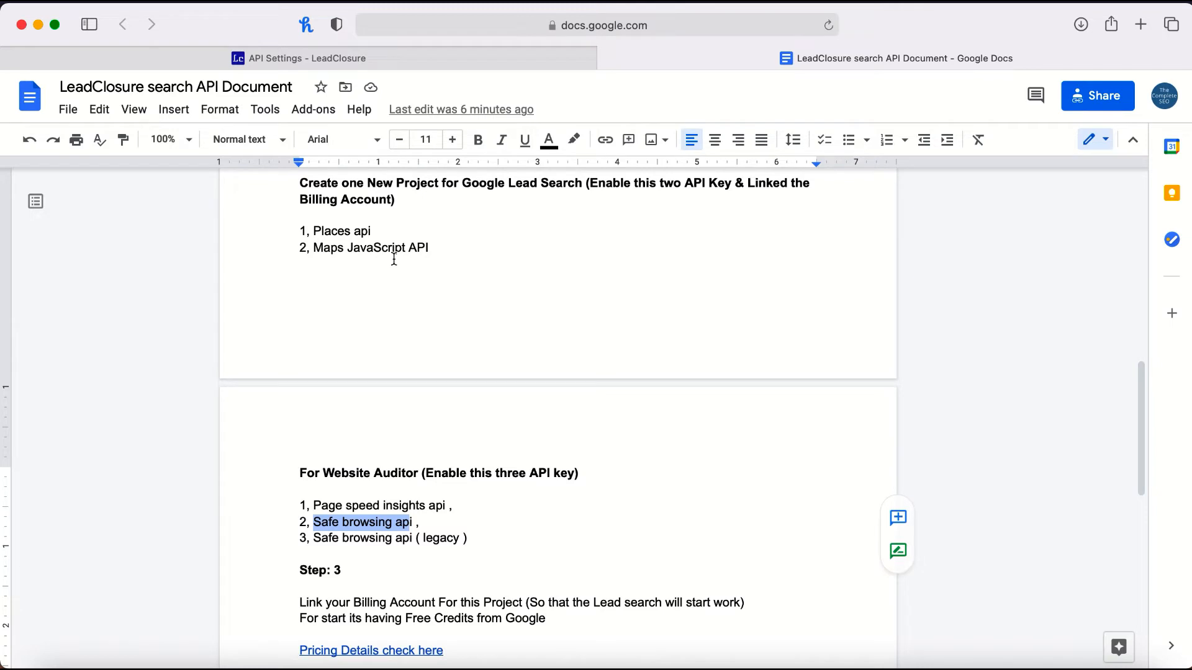
pyautogui.scroll(-7, 397, 354)
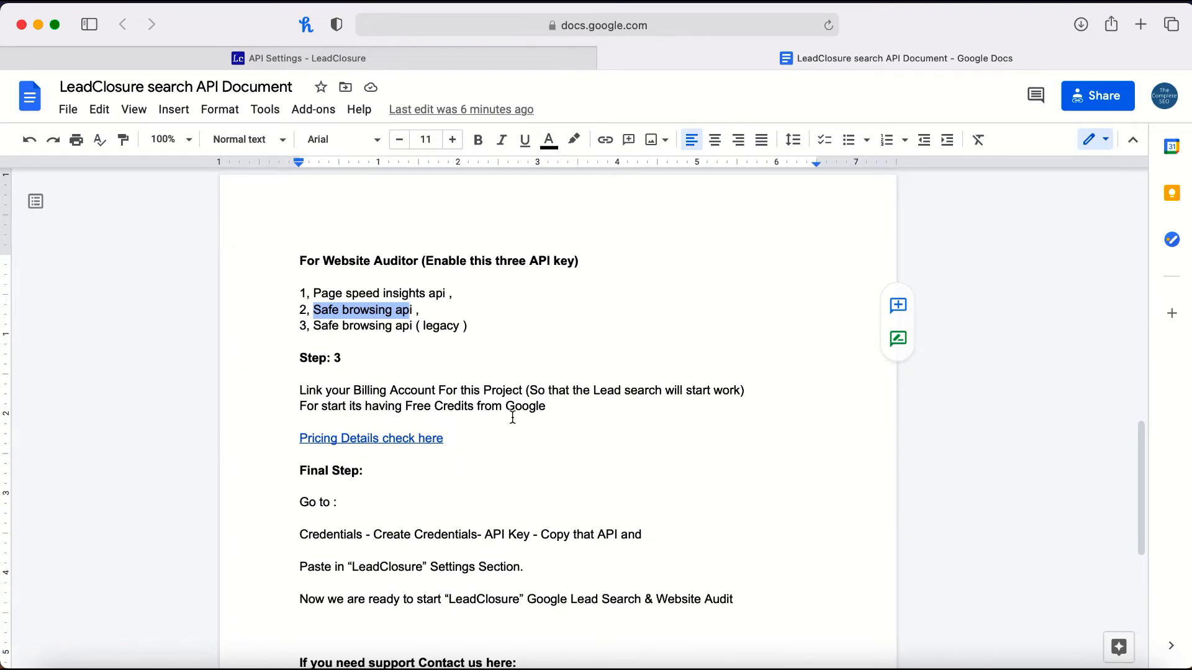
pyautogui.hotkey('ctrl', 'Up')
pyautogui.click(357, 244)
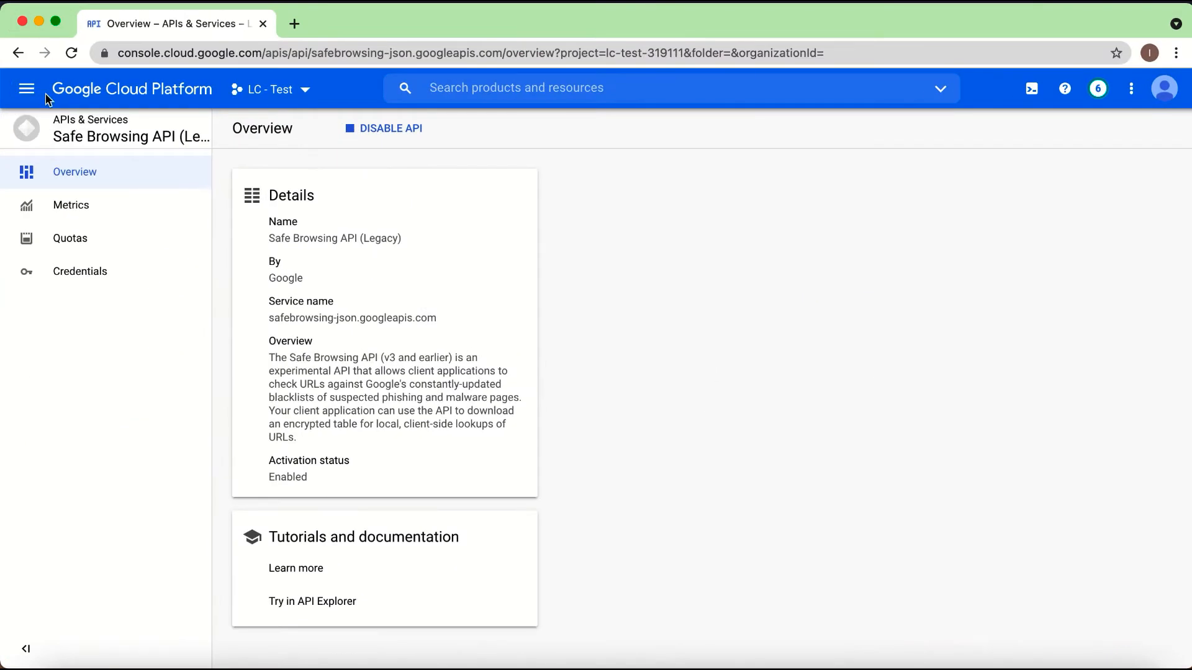
# Step: Go to the Billing accounts page and open the form for creating a new billing account
pyautogui.click(26, 88)
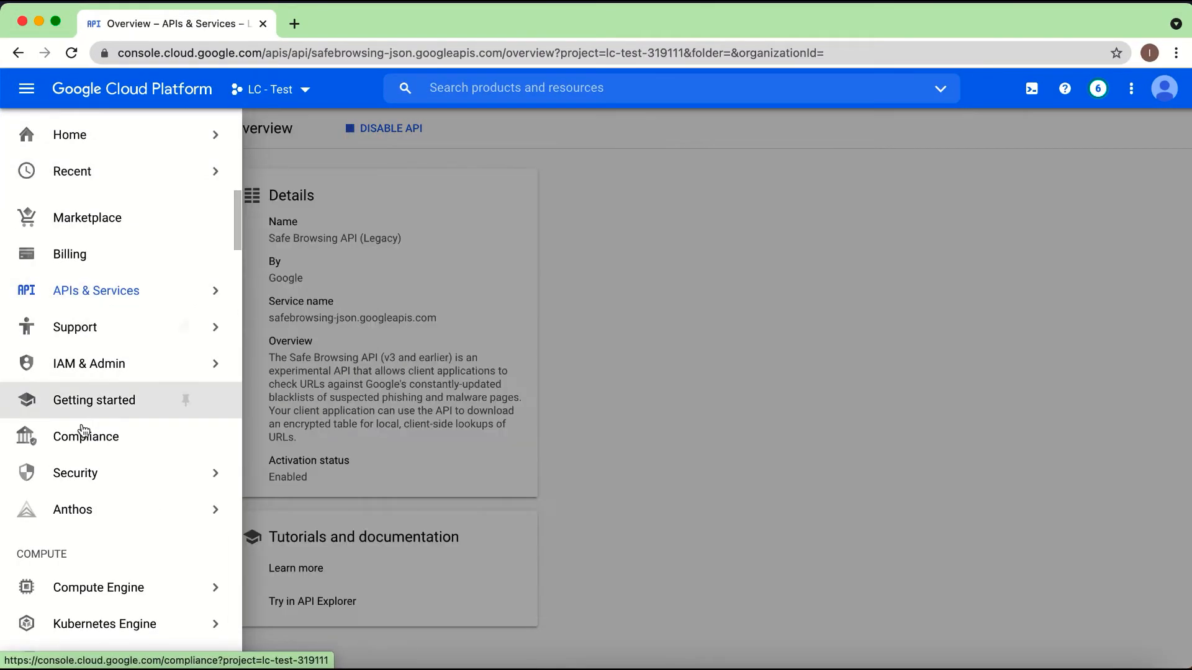
pyautogui.click(92, 267)
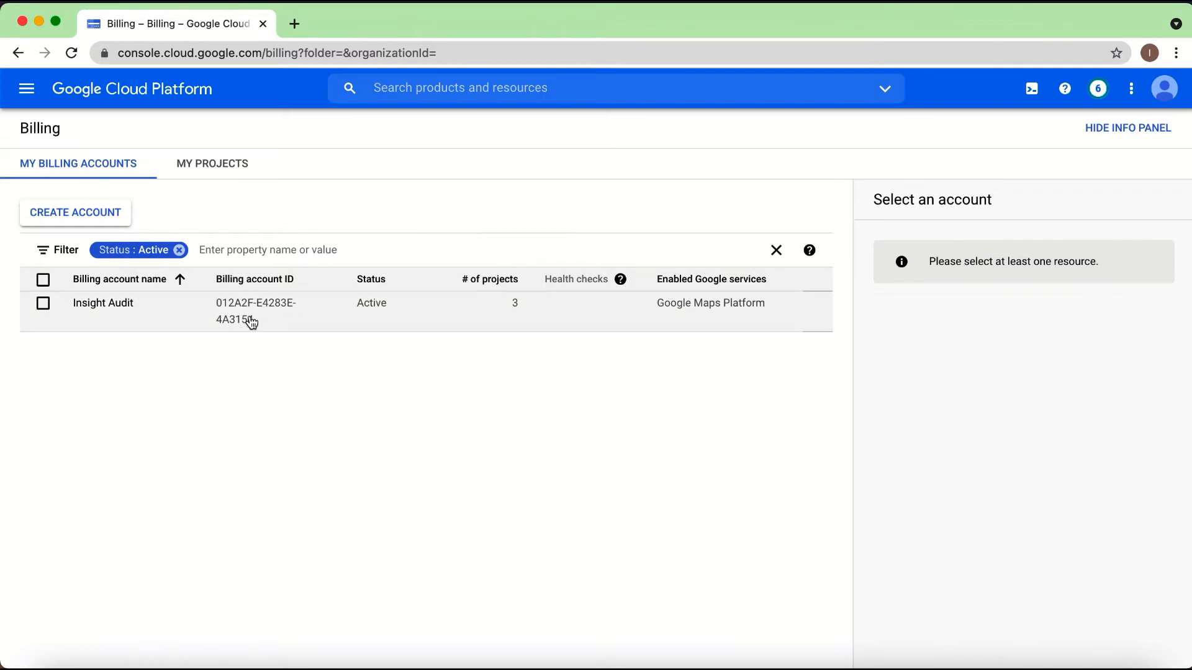
pyautogui.click(88, 217)
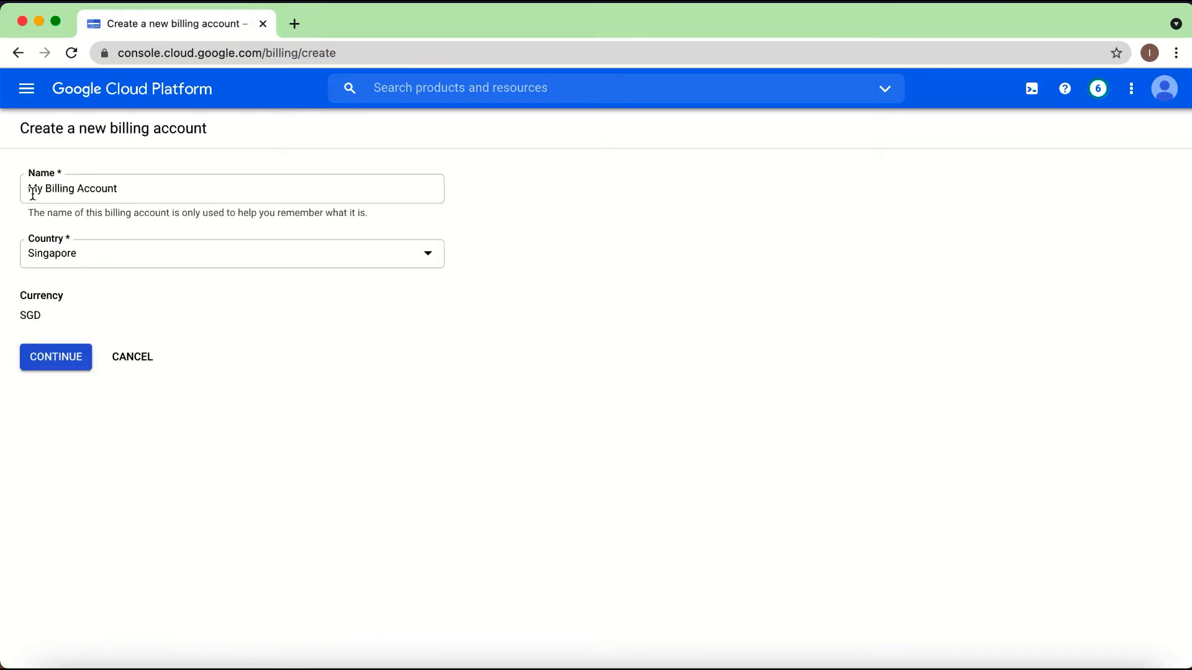
# Step: Continue with the new billing account My Billing Account for Singapore and review the business, payment and tax fields of its billing profile
pyautogui.click(56, 356)
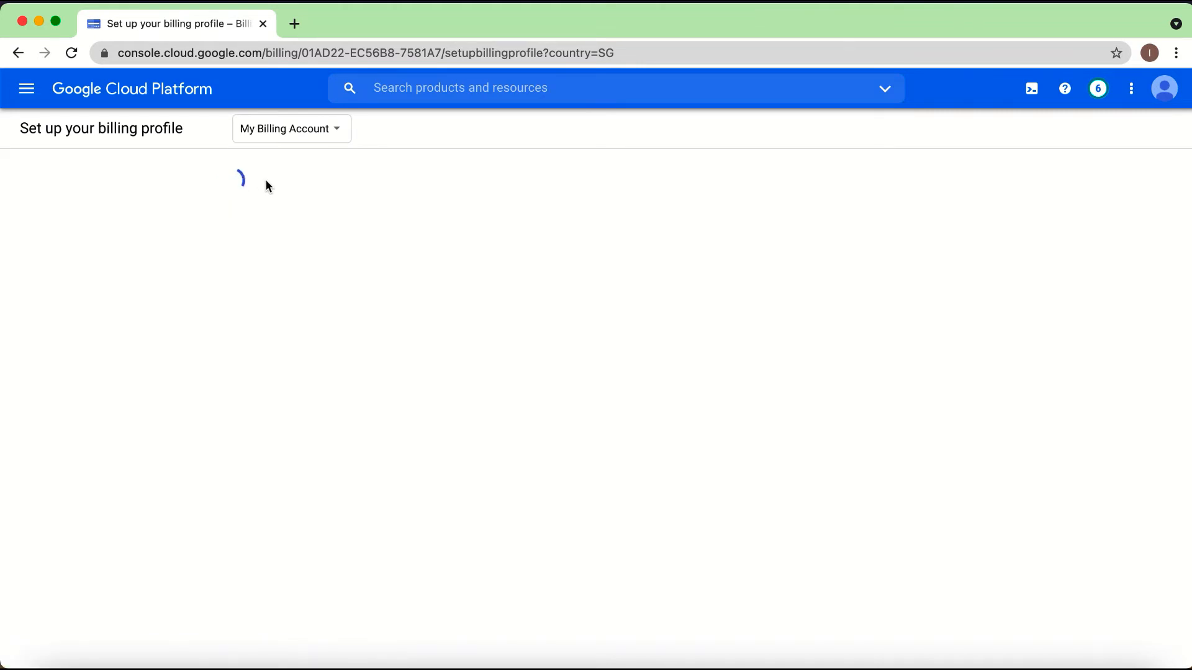
pyautogui.scroll(-6, 252, 301)
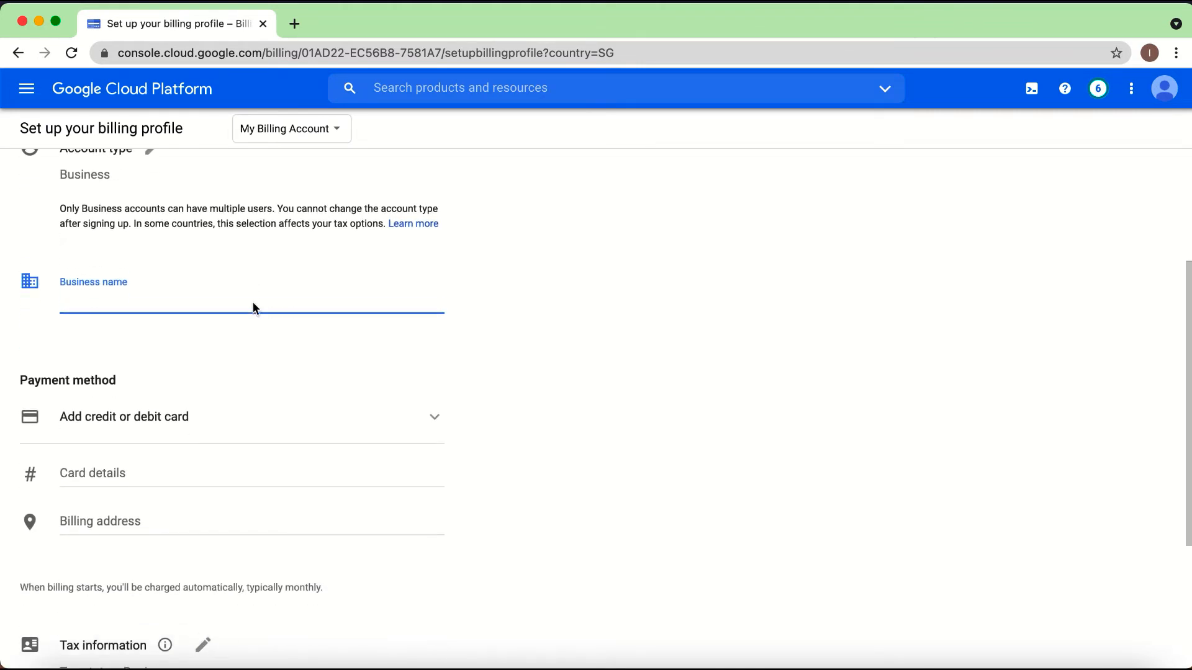
pyautogui.scroll(-1, 232, 404)
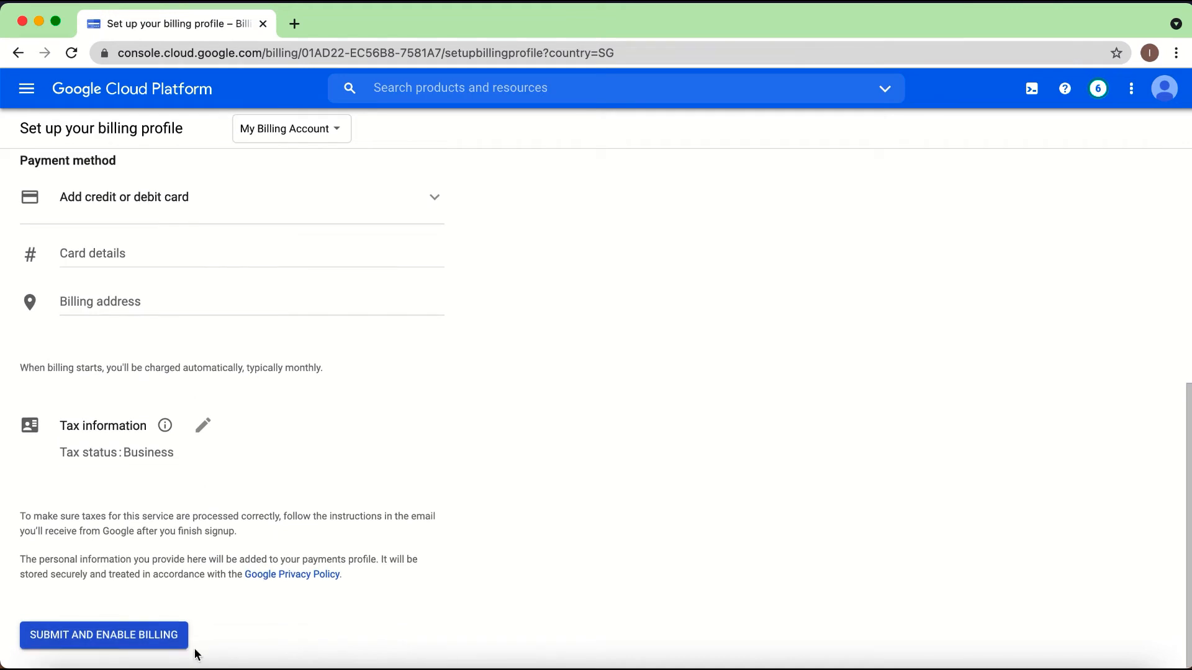
pyautogui.scroll(1, 219, 323)
pyautogui.scroll(-1, 220, 324)
pyautogui.click(143, 634)
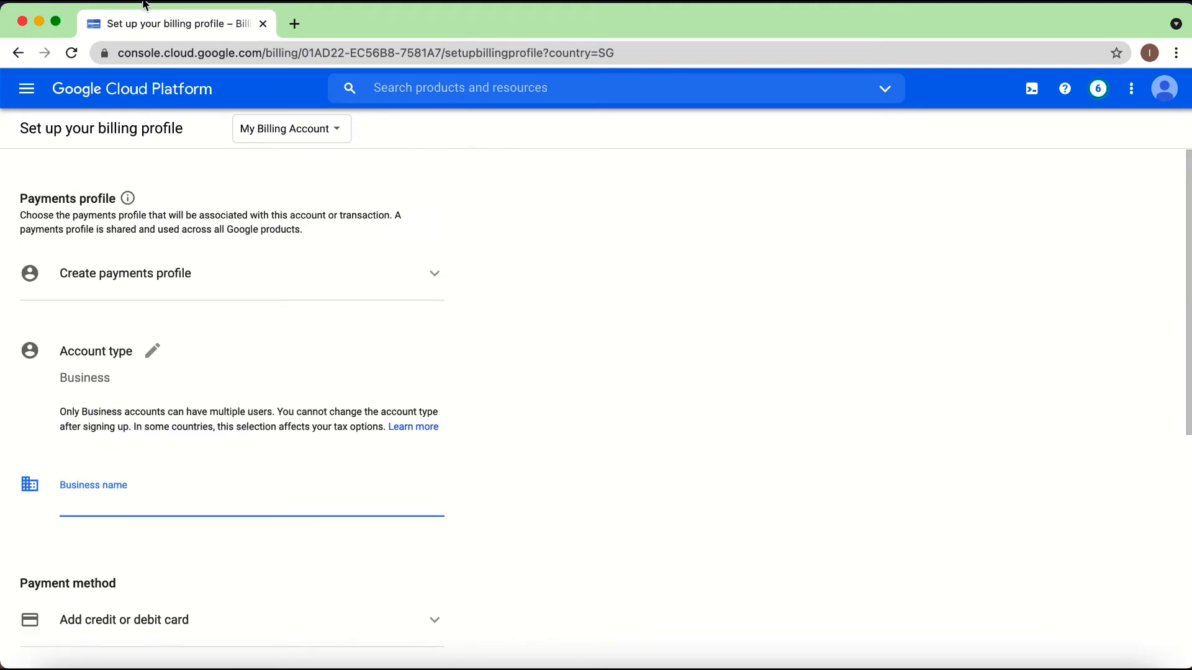
pyautogui.scroll(-7, 114, 243)
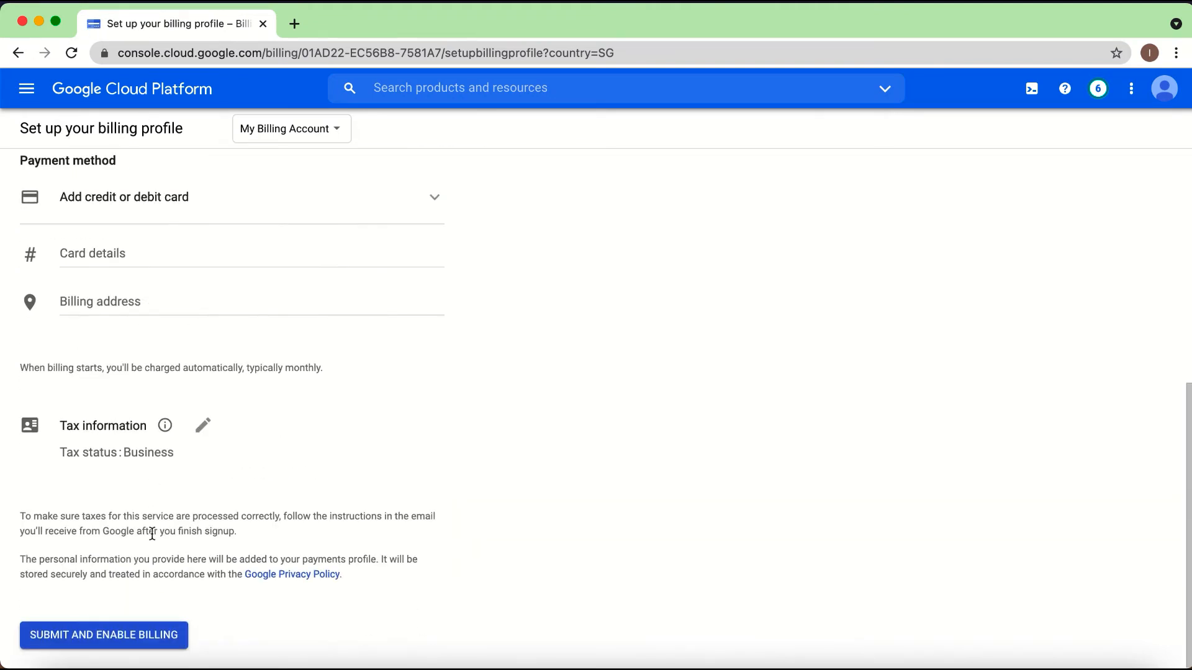
pyautogui.scroll(7, 132, 361)
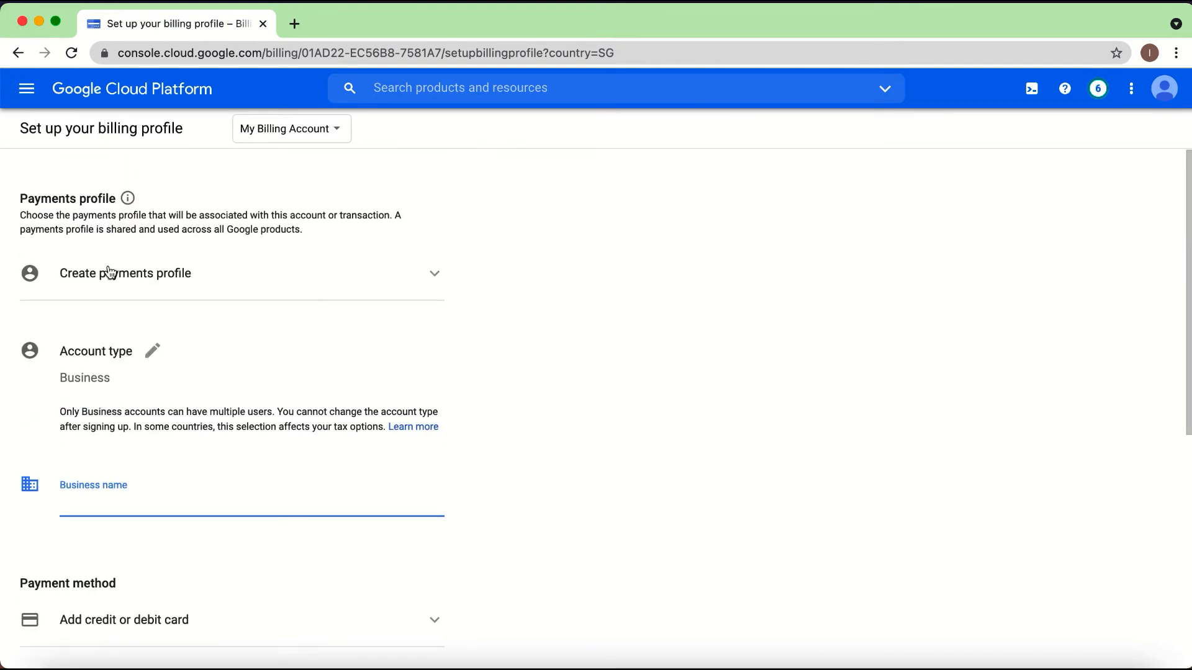
# Step: Switch to the Insight Audit billing account and return to the list of billing accounts
pyautogui.click(311, 122)
pyautogui.click(304, 183)
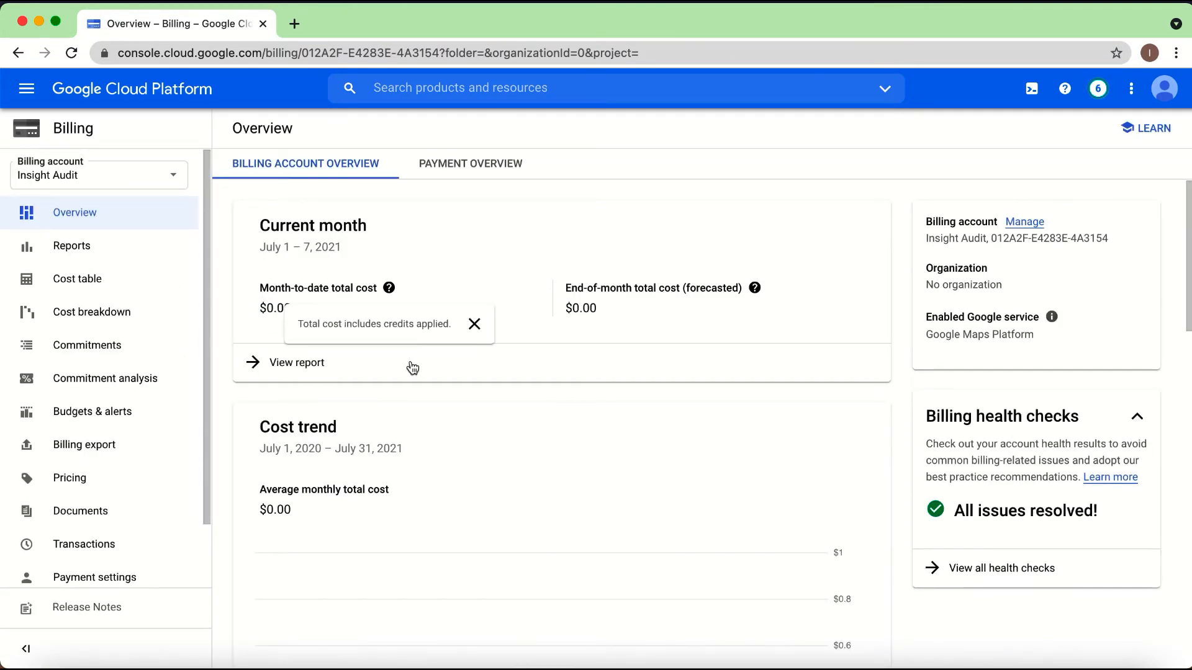
pyautogui.click(32, 93)
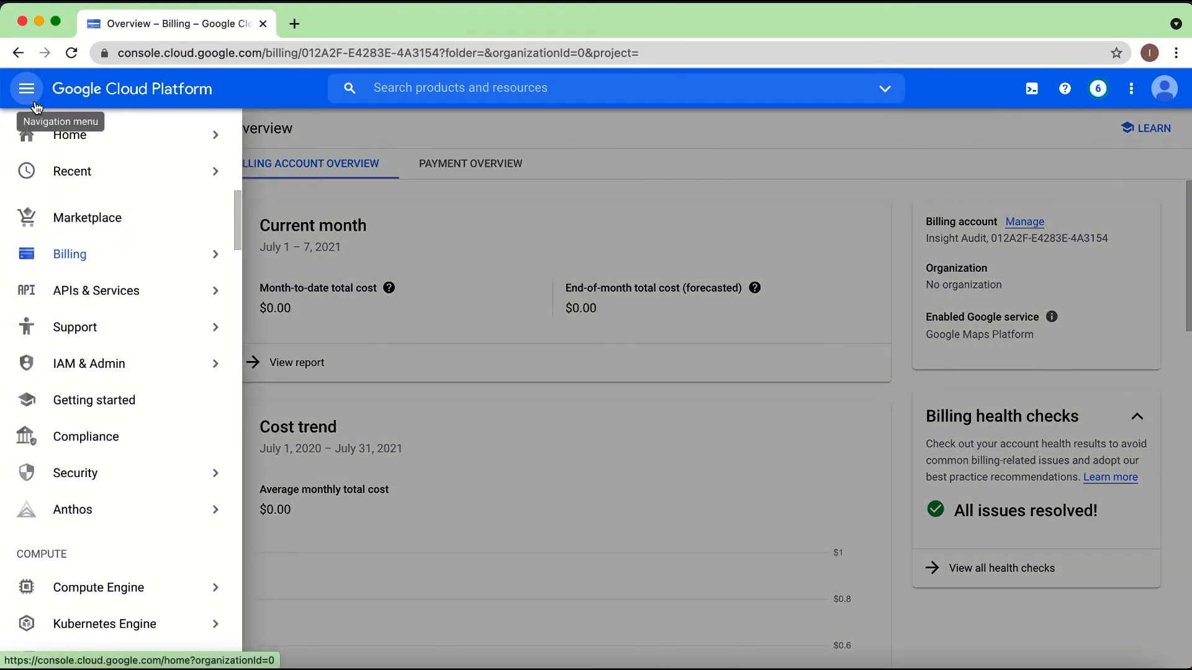
pyautogui.click(69, 260)
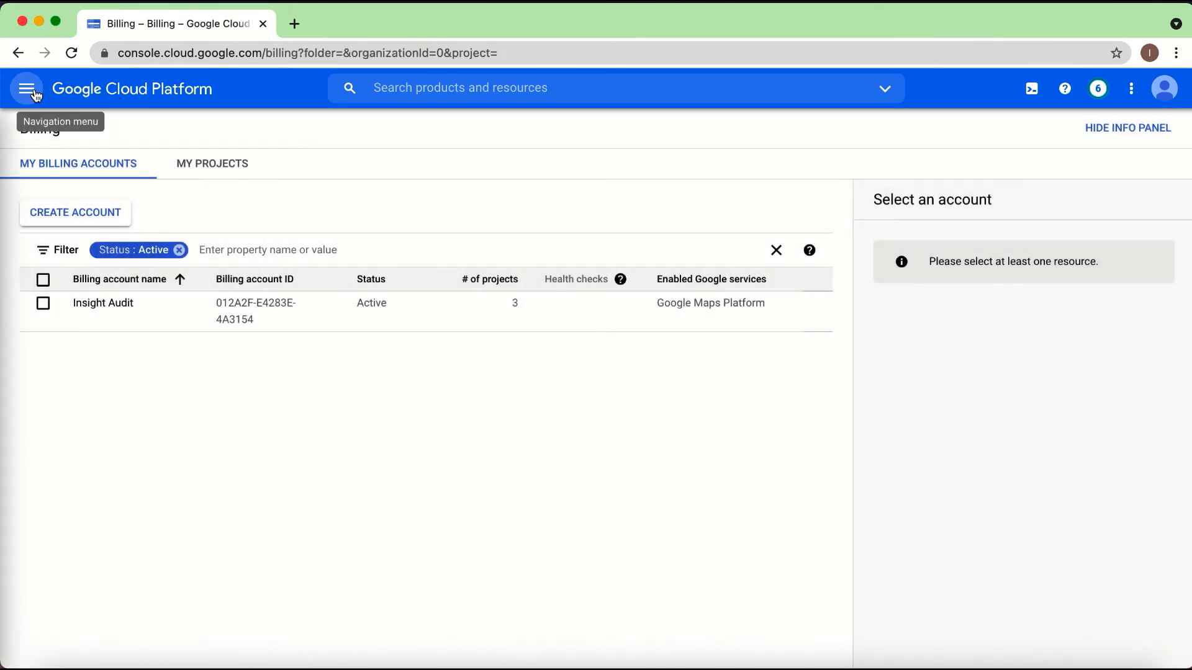
# Step: Go to the Home dashboard and select the LC - Test project
pyautogui.click(26, 90)
pyautogui.click(54, 142)
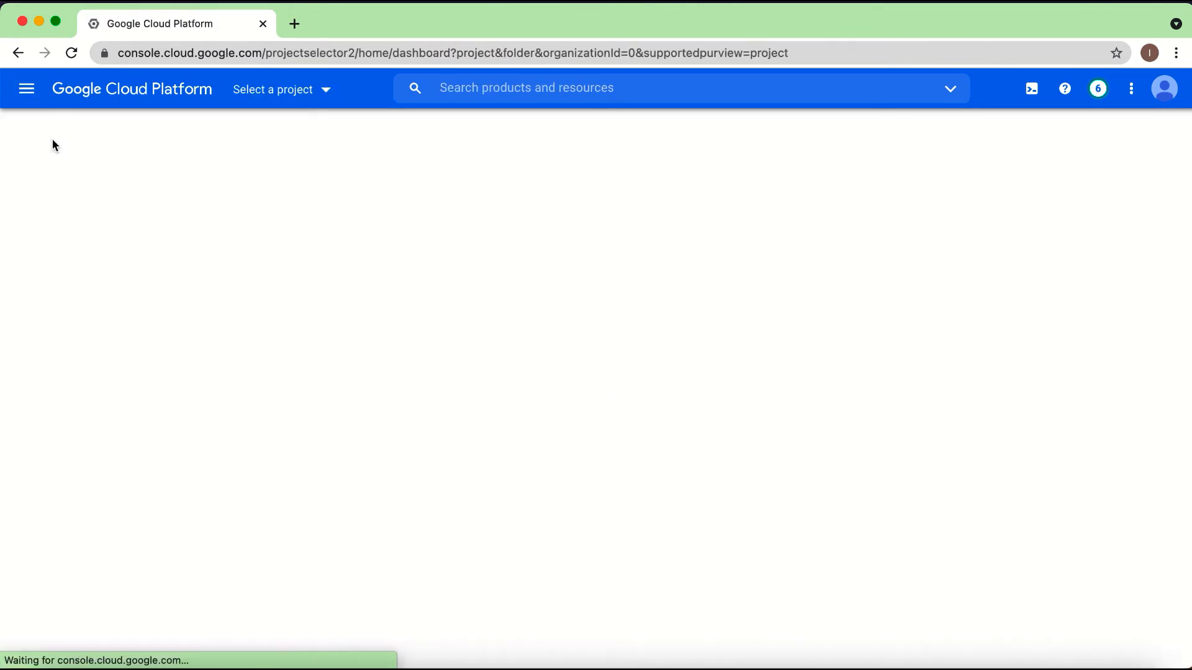
pyautogui.click(324, 92)
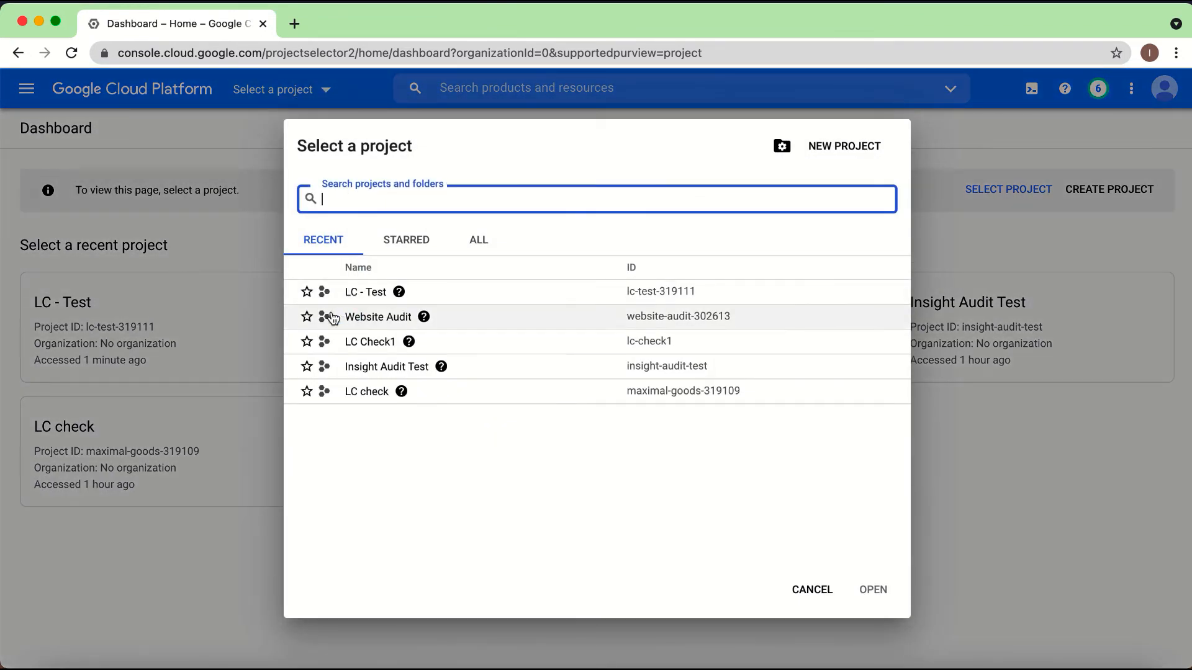
pyautogui.click(364, 293)
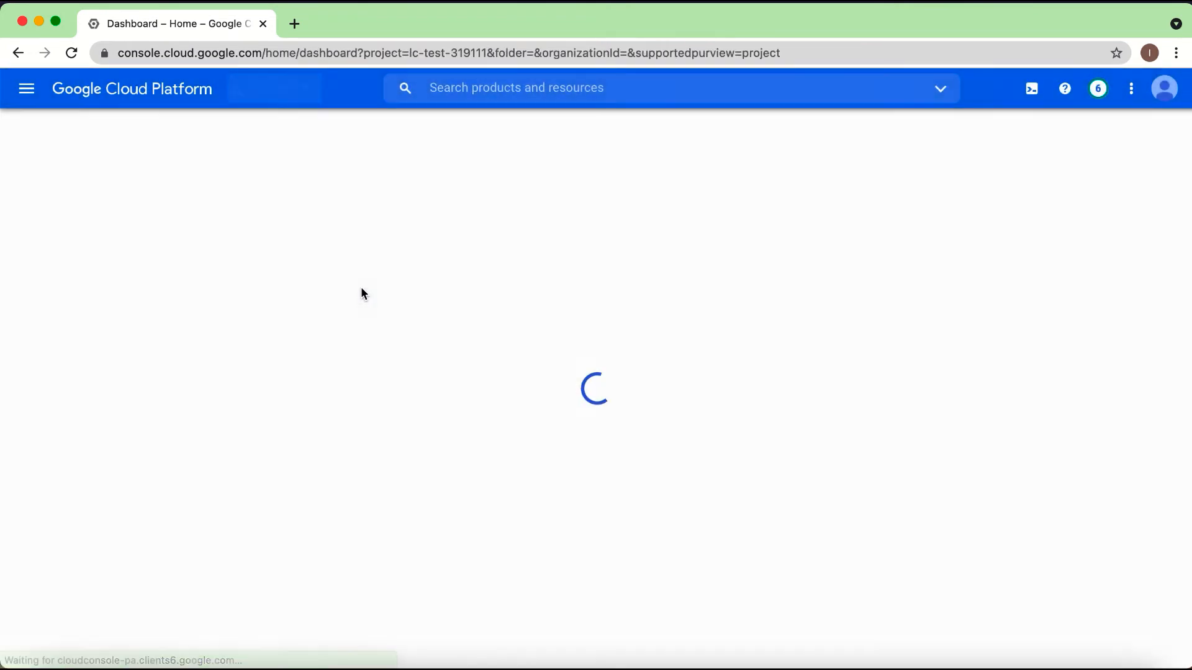
# Step: Open the billing account selection for linking an account to the LC - Test project, view the available choices and cancel
pyautogui.click(27, 88)
pyautogui.moveTo(70, 304)
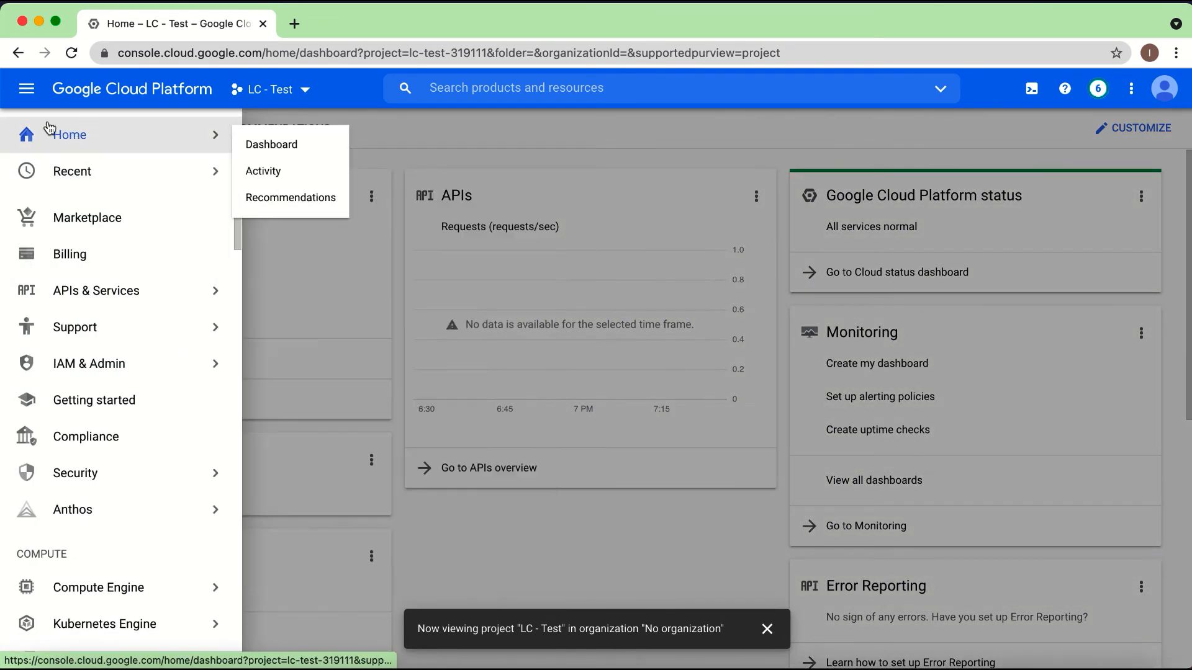
pyautogui.click(67, 261)
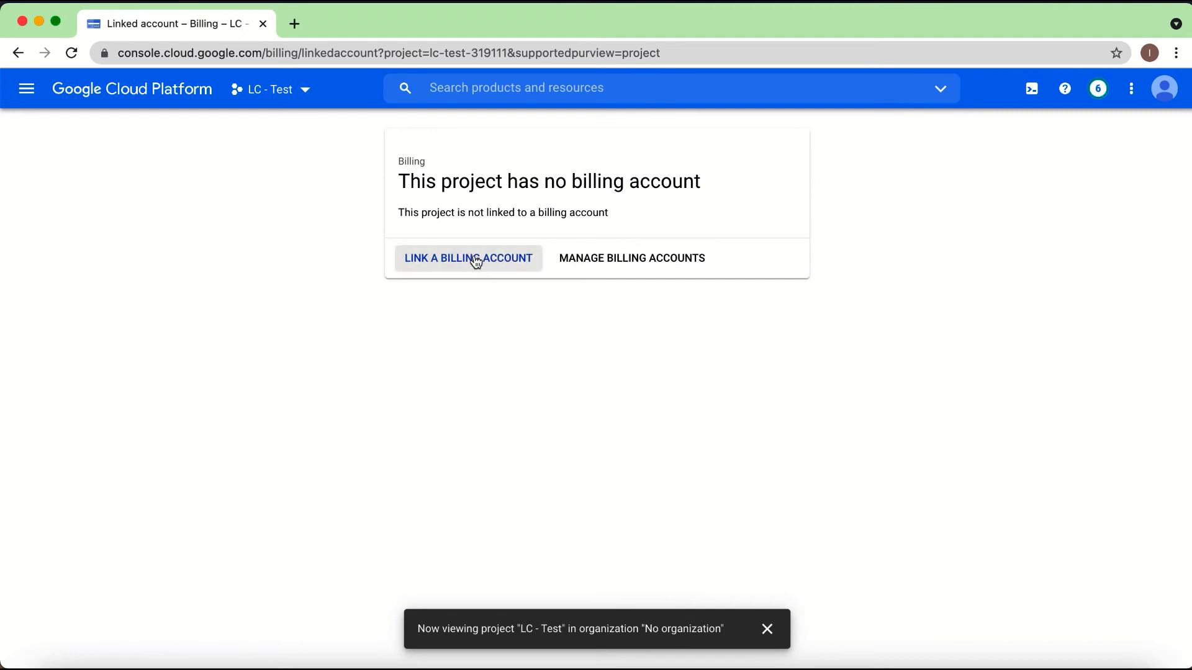
pyautogui.click(489, 266)
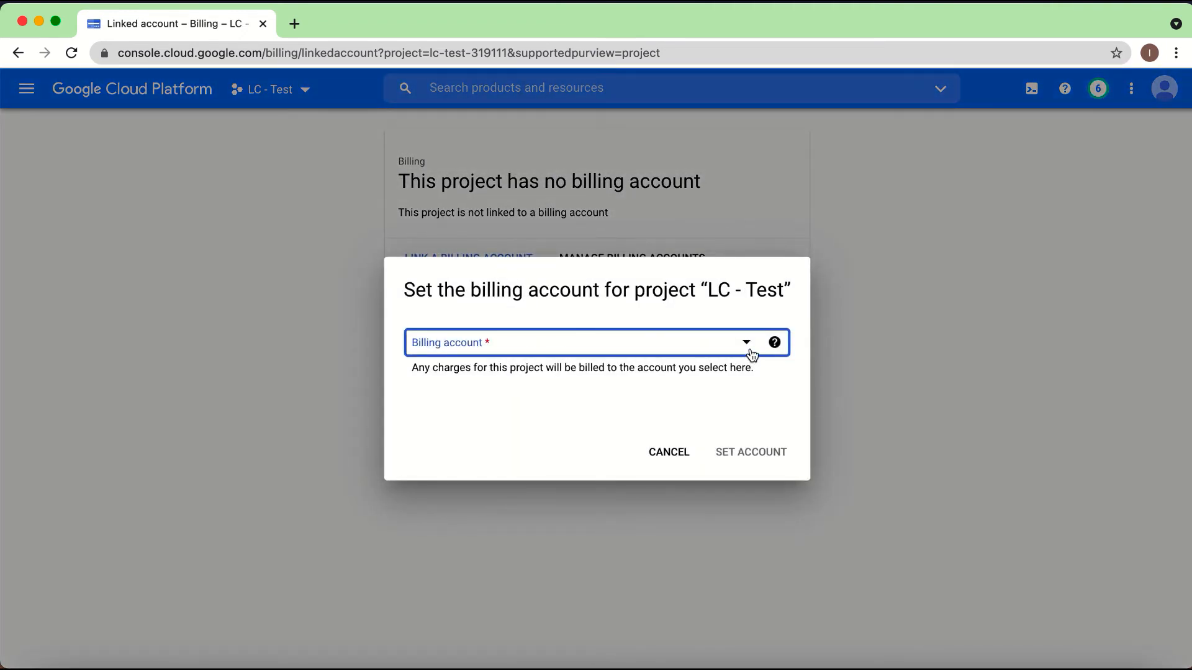
pyautogui.click(748, 348)
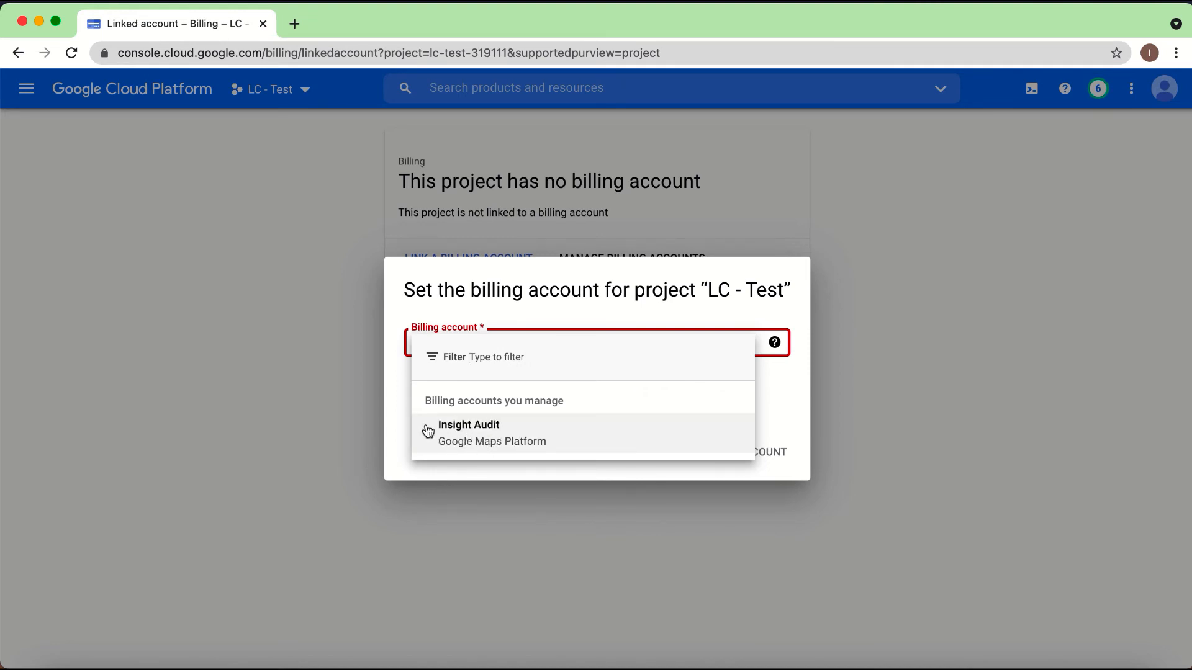
pyautogui.click(279, 408)
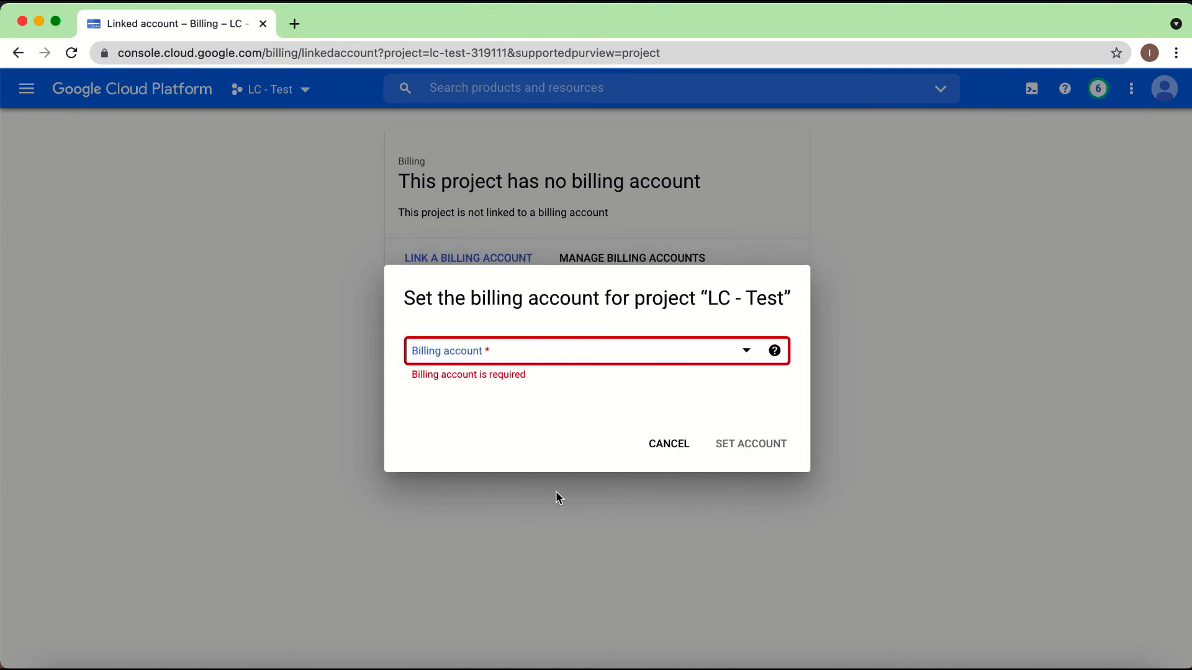
pyautogui.click(670, 447)
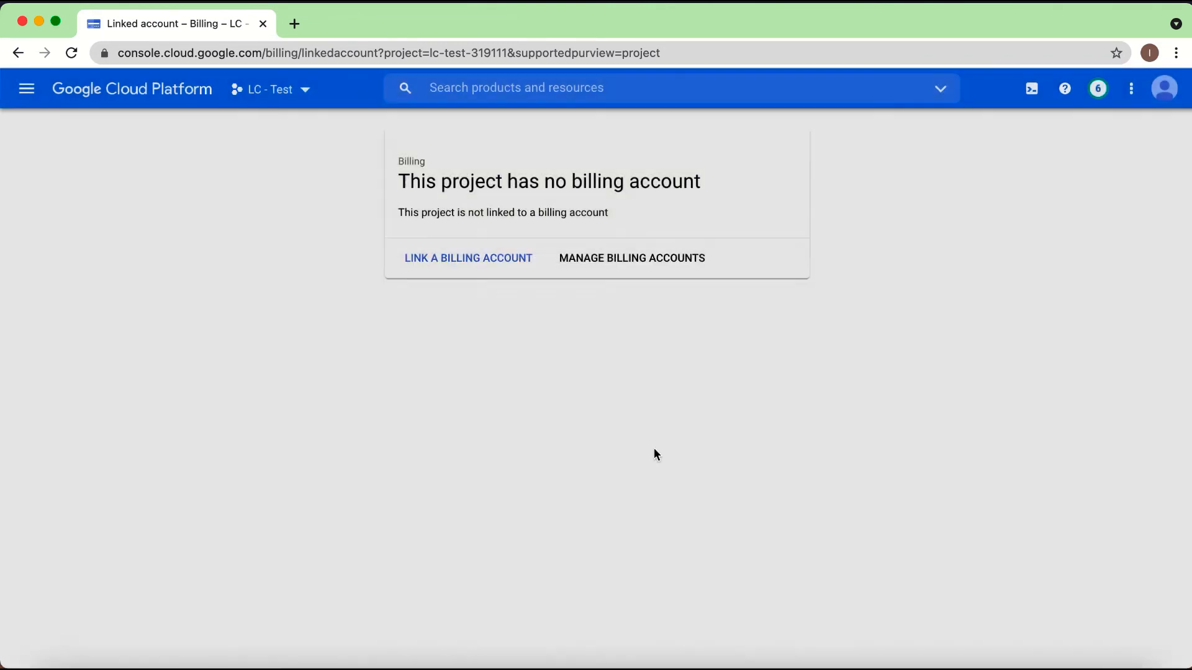
# Step: Review the Step 3 and Final Step instructions in the Google Docs guide, and return to the Google Cloud console in Chrome
pyautogui.hotkey('ctrl', 'Up')
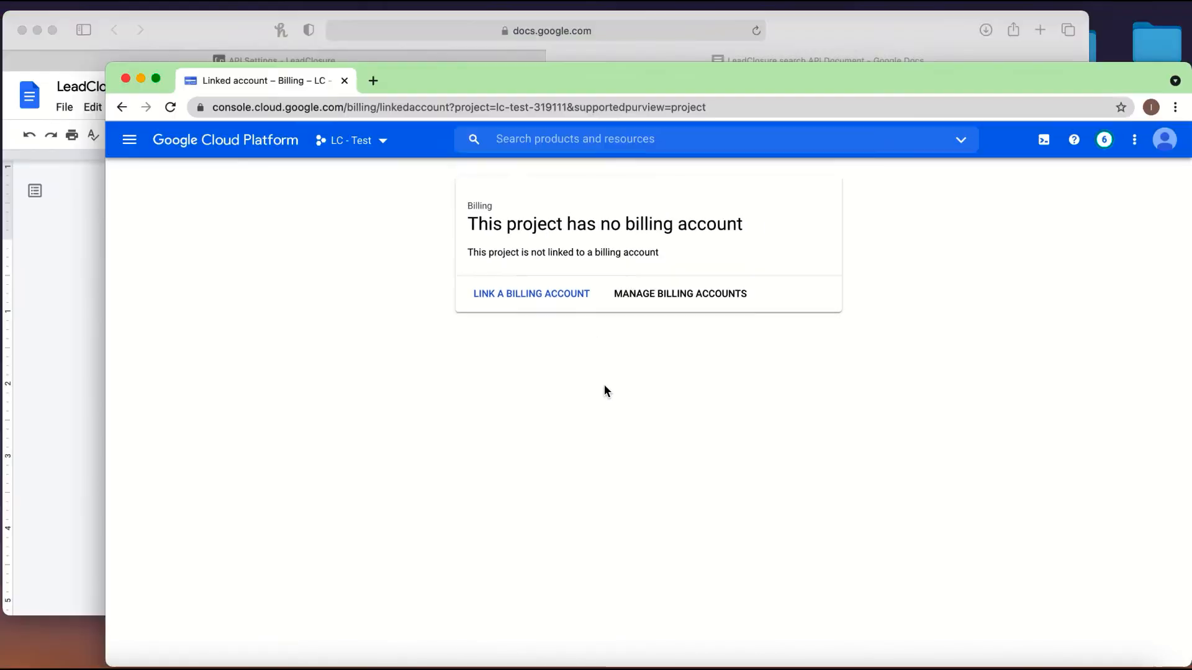
pyautogui.click(359, 273)
pyautogui.scroll(-1, 459, 397)
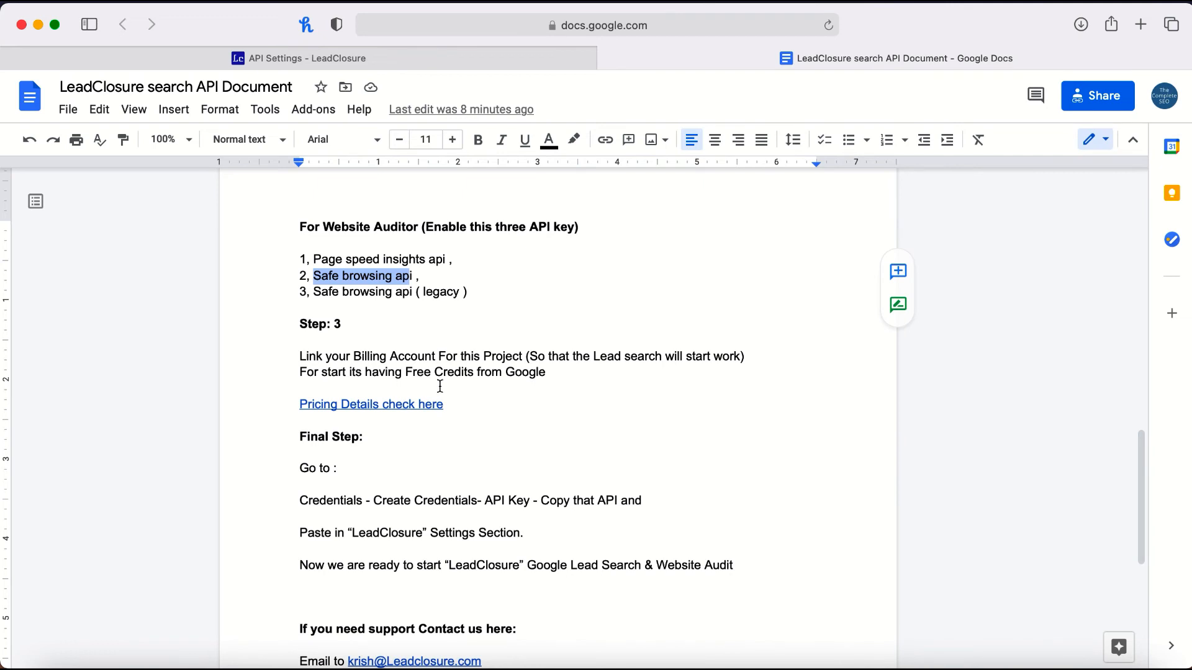
pyautogui.scroll(-2, 409, 455)
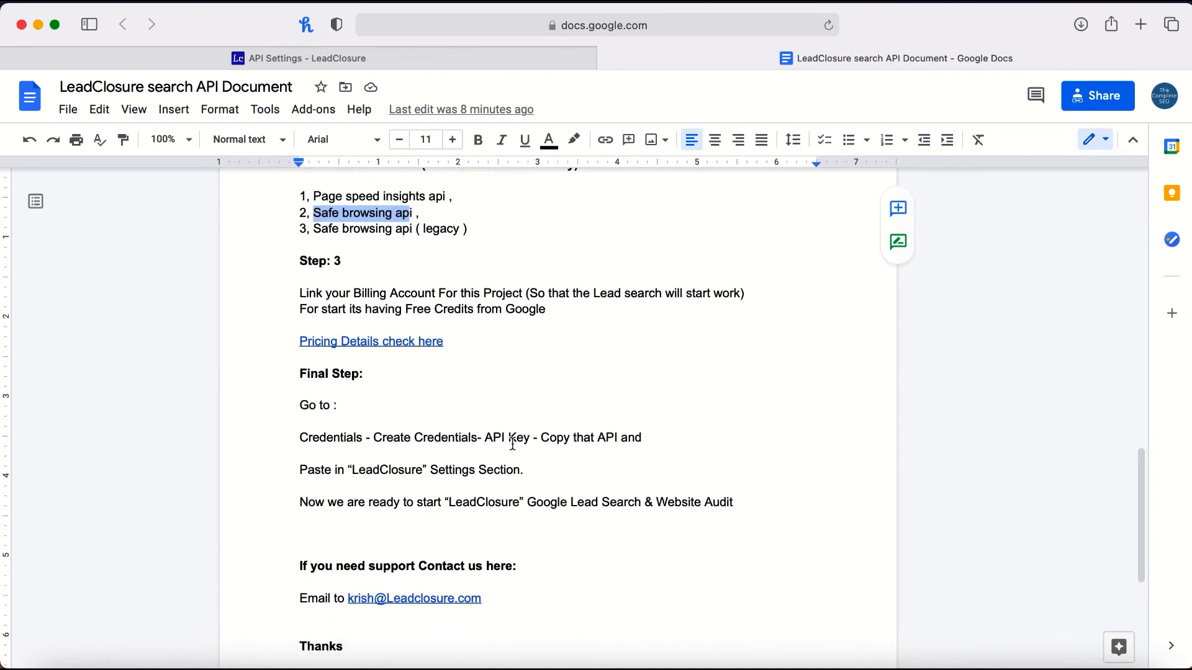
pyautogui.hotkey('ctrl', 'Up')
pyautogui.click(417, 268)
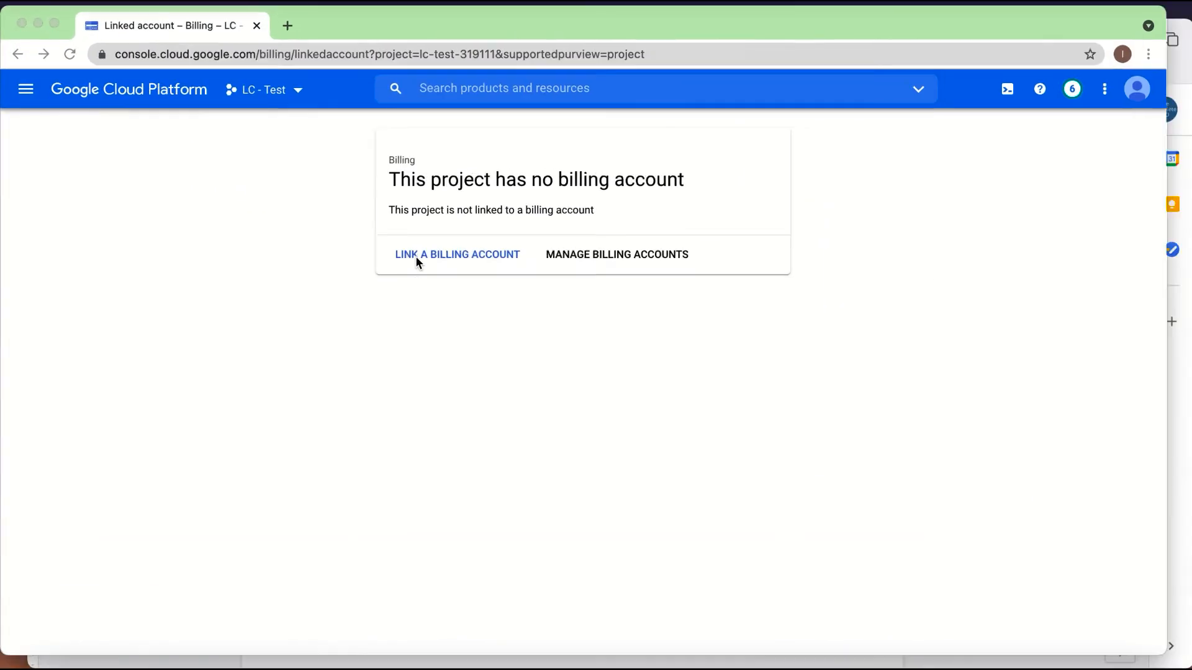
# Step: Create a new API key credential for the LC - Test project and copy the generated key
pyautogui.click(28, 98)
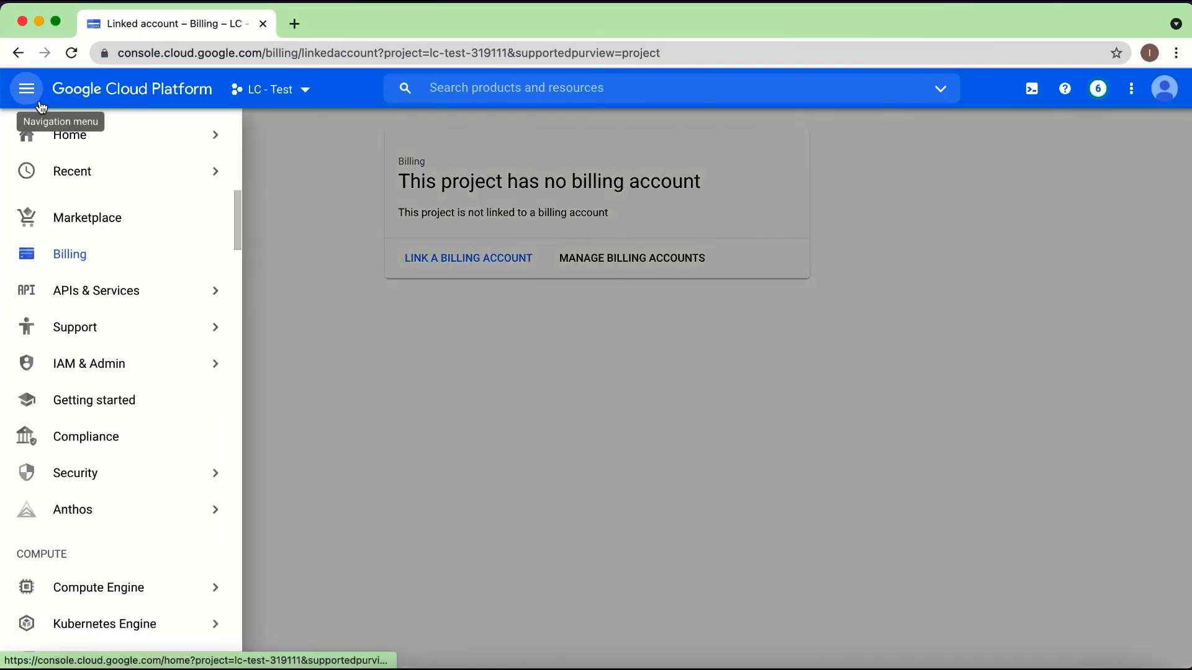
pyautogui.moveTo(82, 299)
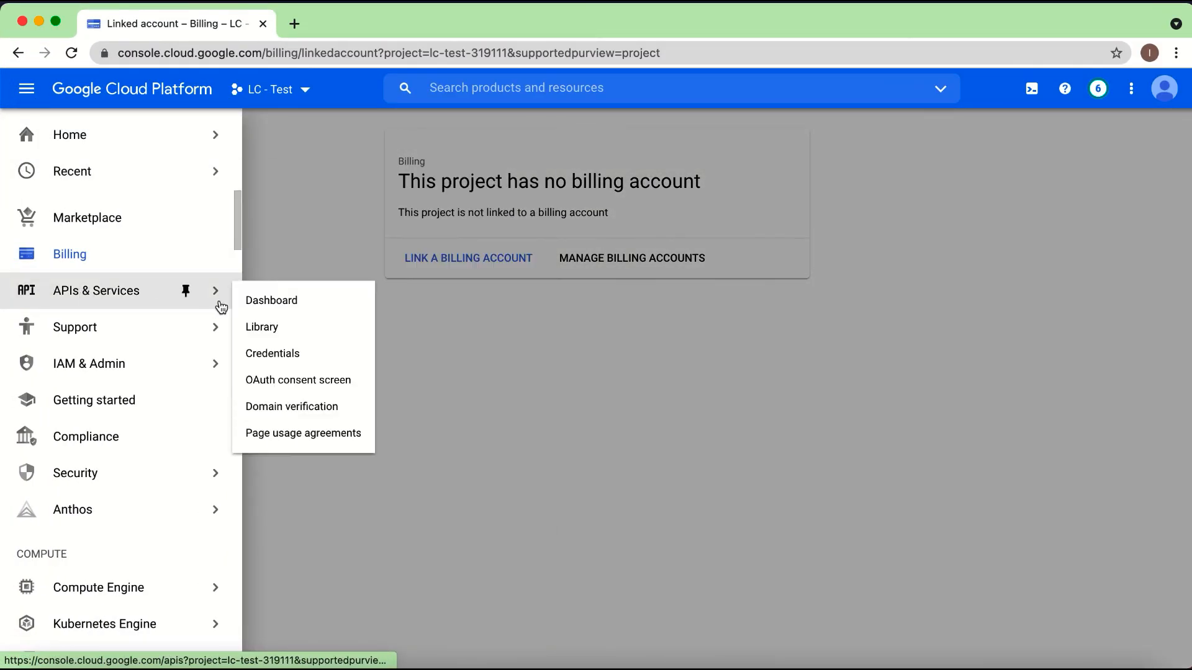
pyautogui.click(275, 356)
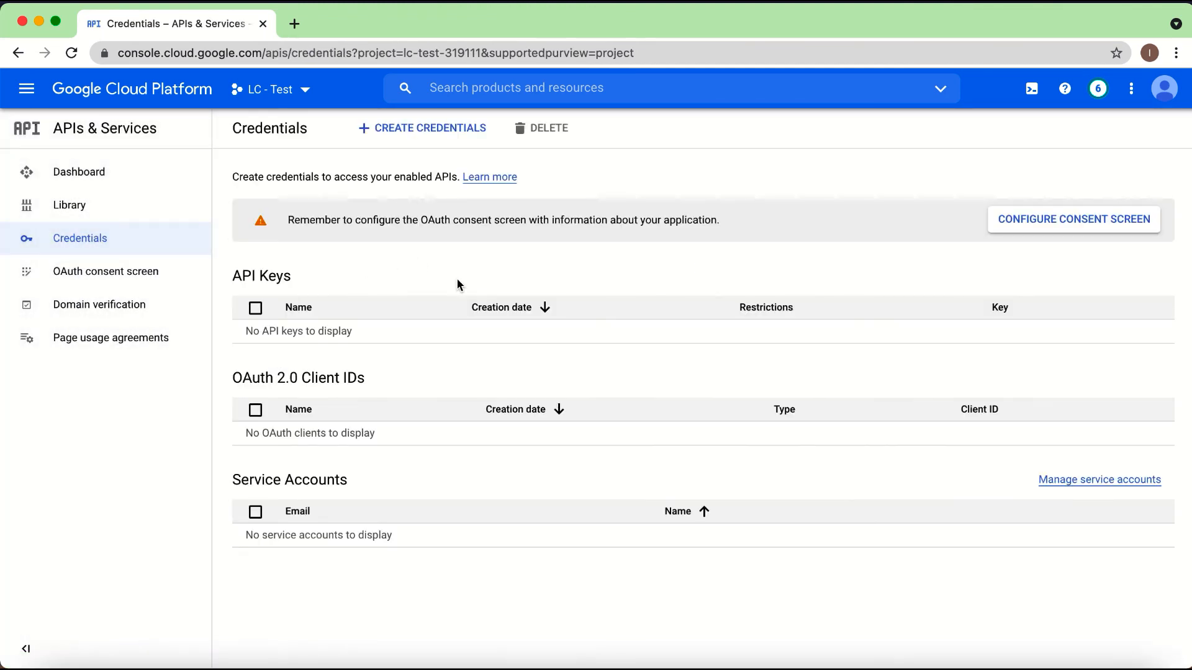
pyautogui.click(422, 128)
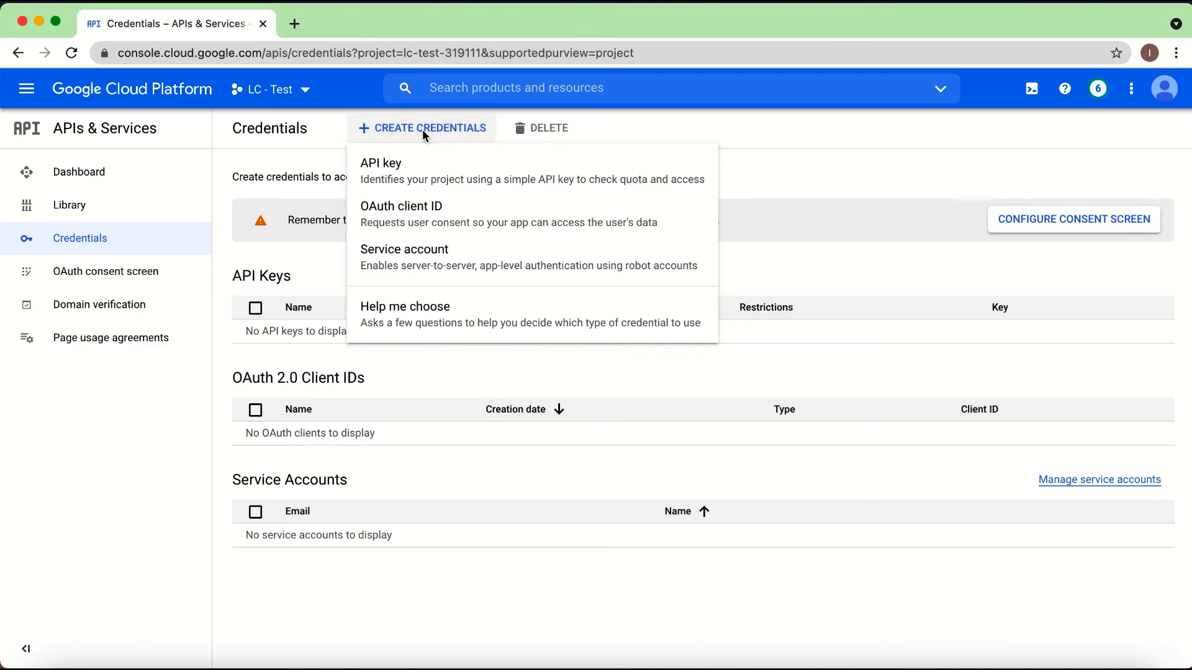
pyautogui.click(405, 175)
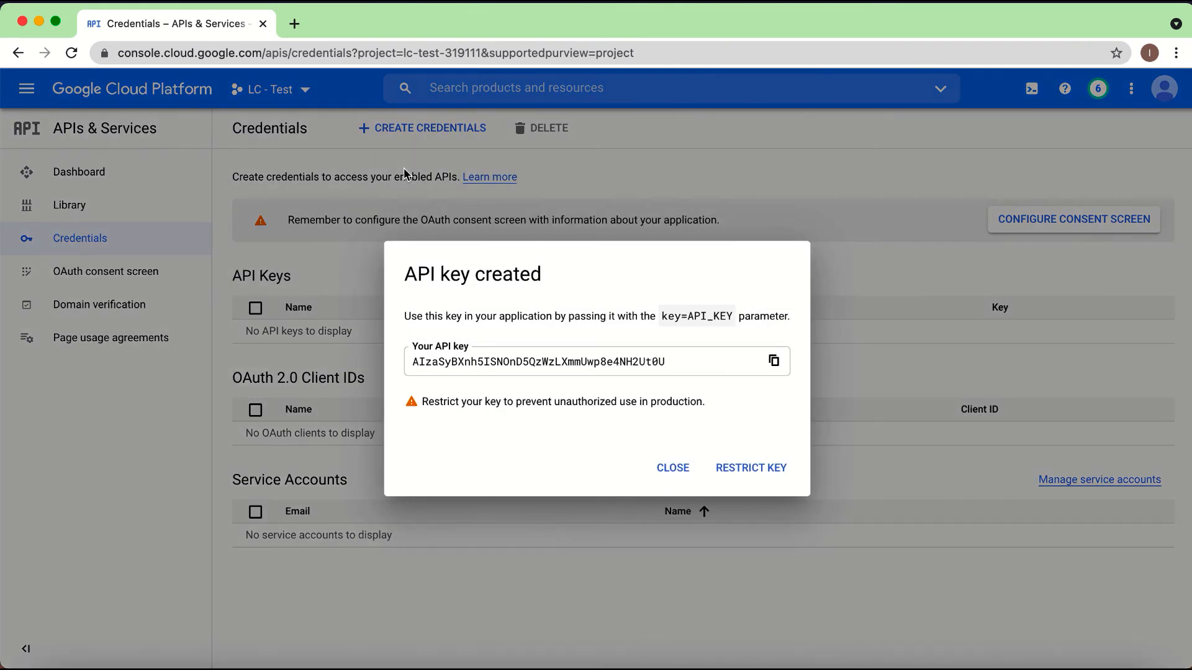
pyautogui.click(773, 360)
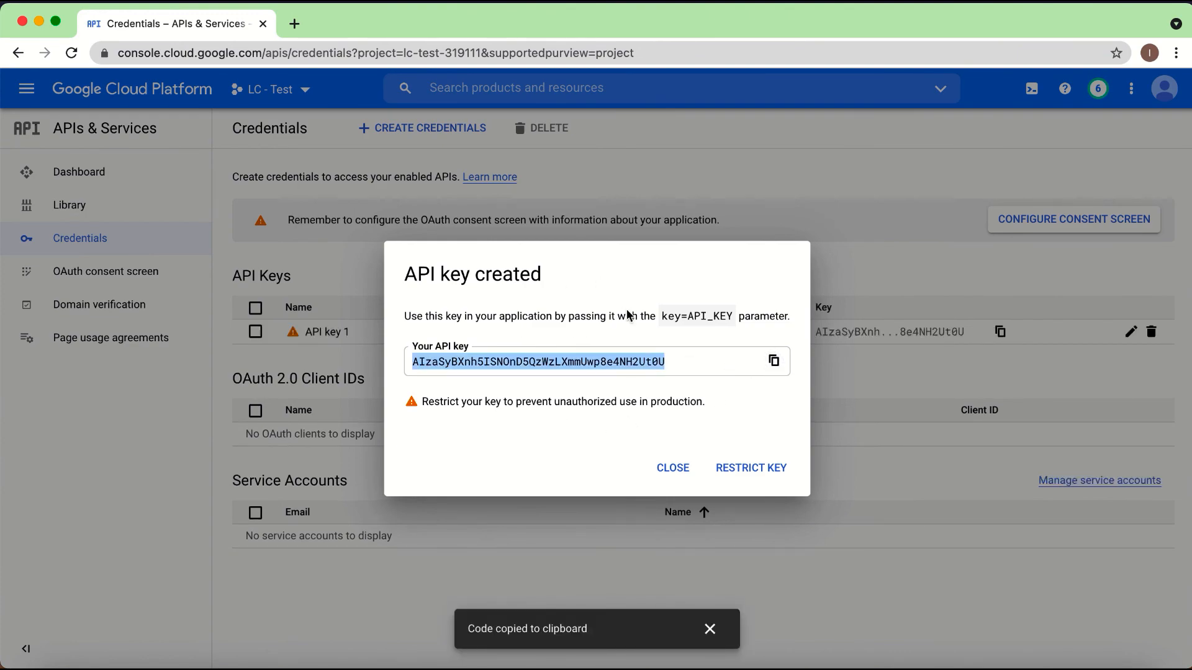
# Step: Switch to the LeadClosure API Settings page in Safari and select the existing key in the Google Business API field
pyautogui.hotkey('ctrl', 'Up')
pyautogui.click(341, 221)
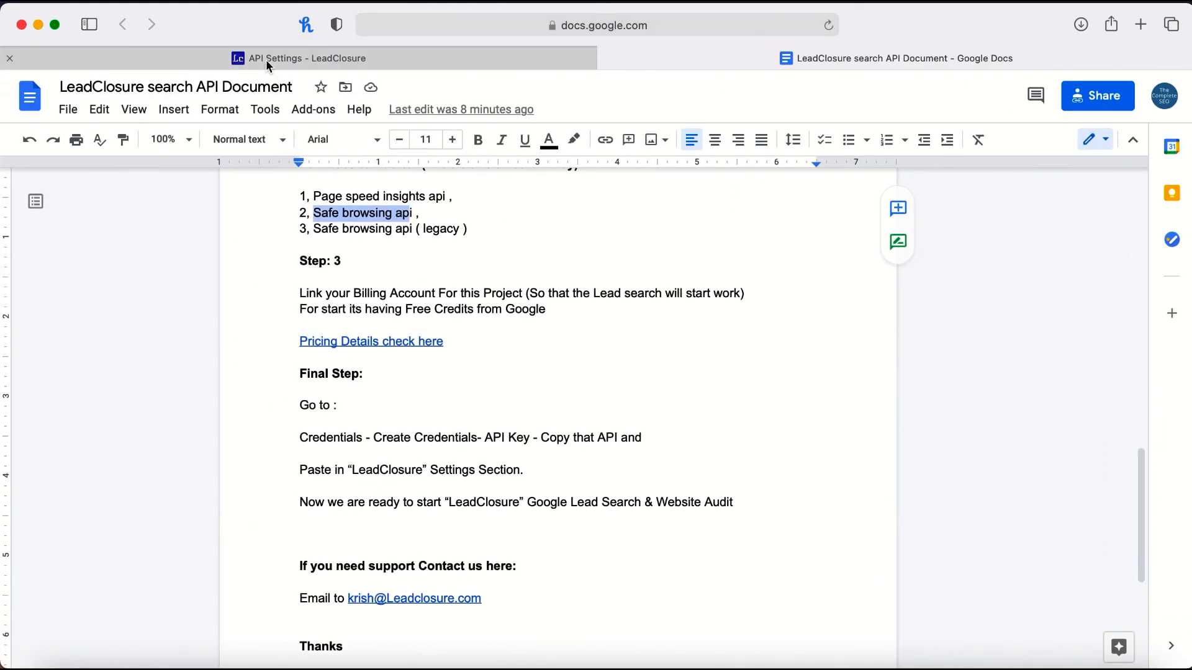
pyautogui.click(265, 58)
pyautogui.moveTo(376, 239); pyautogui.dragTo(96, 235)
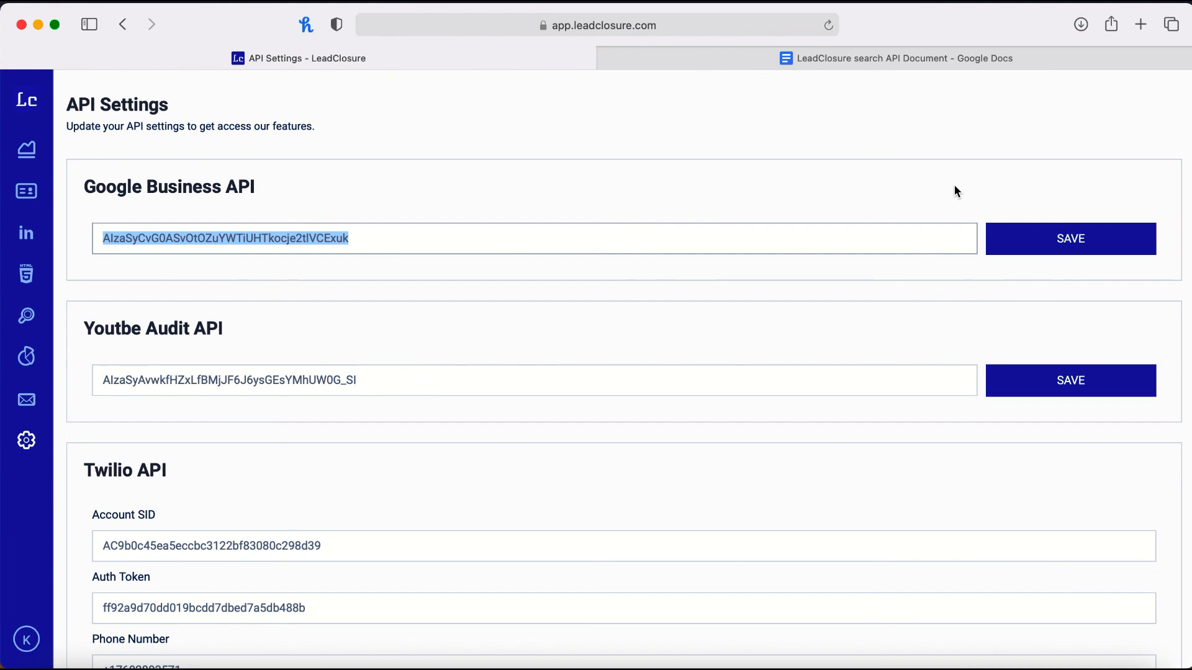
# Step: Return to the LeadClosure search API Document and review its Final Step and support contact sections
pyautogui.click(899, 55)
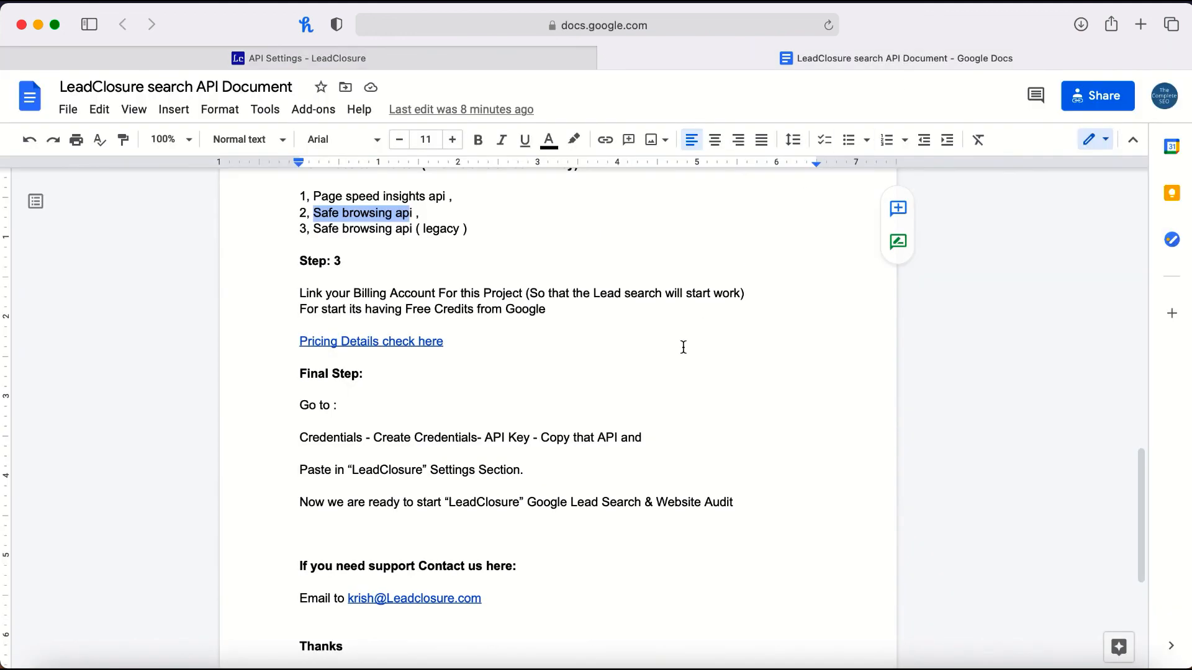
pyautogui.scroll(-2, 681, 345)
pyautogui.scroll(2, 612, 402)
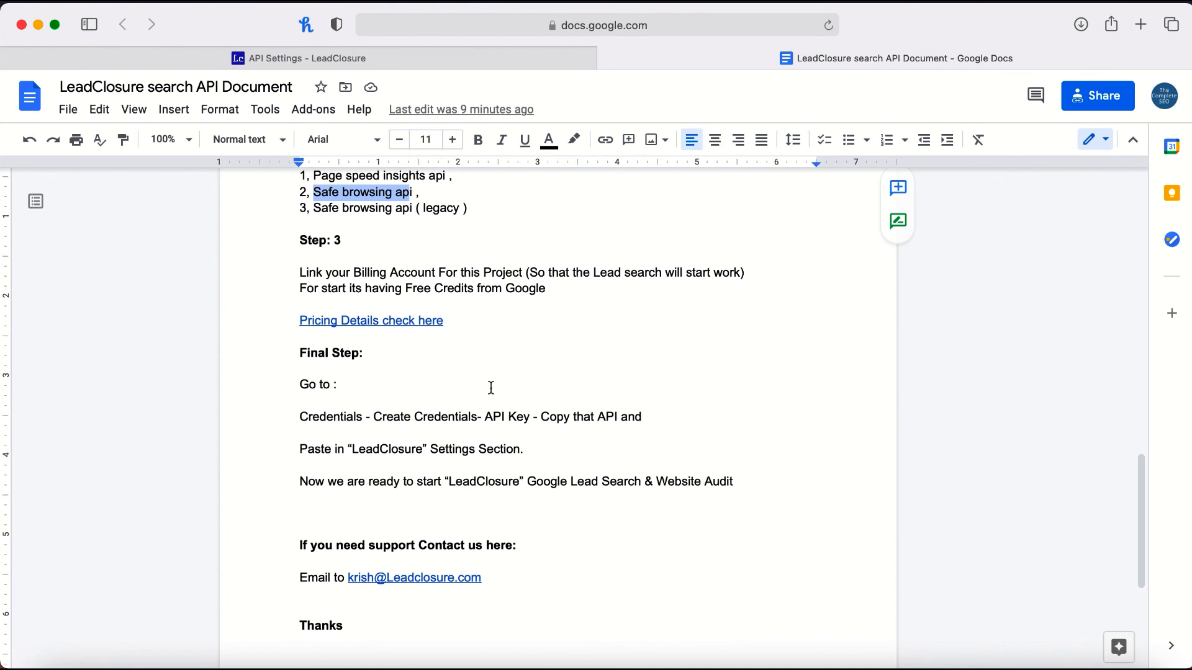
pyautogui.scroll(-1, 461, 449)
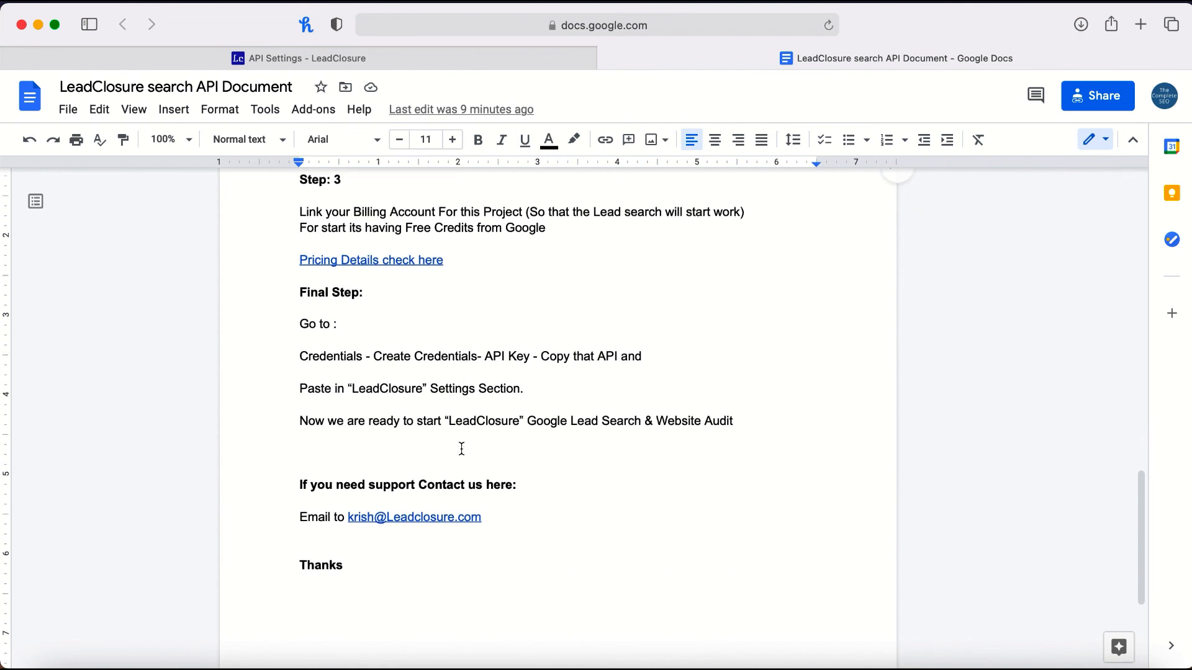